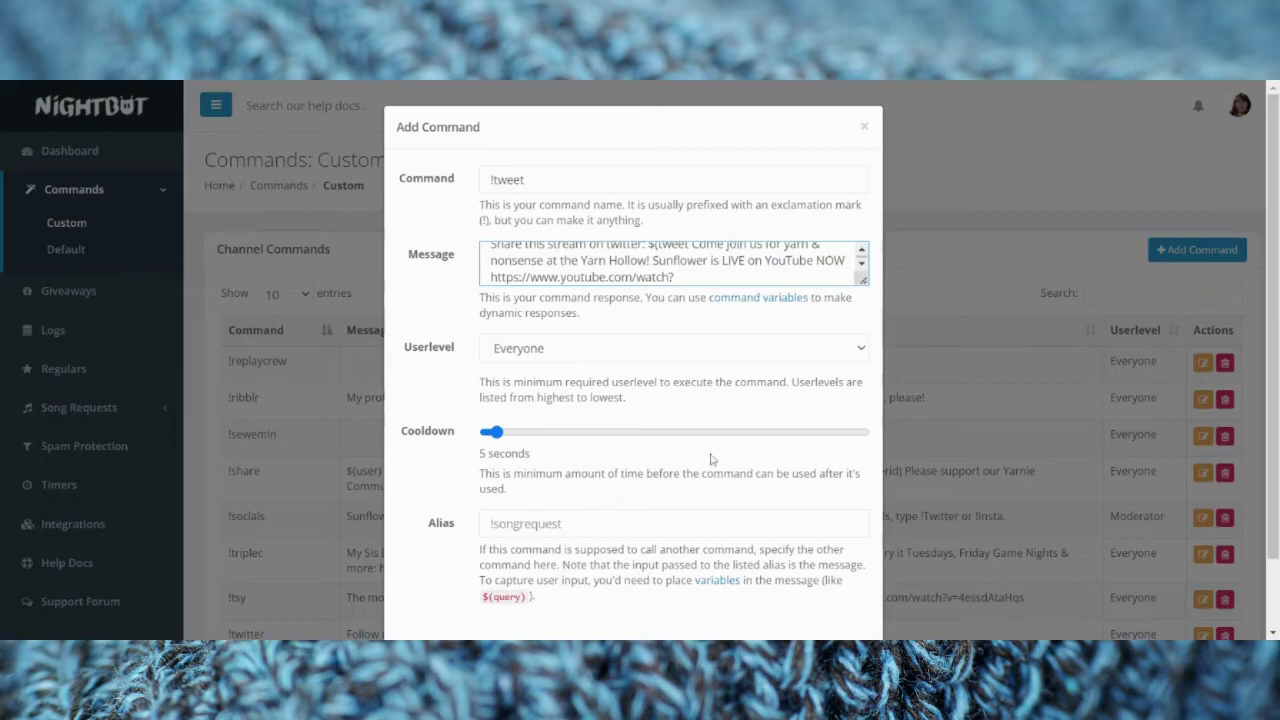
End the !tweet command's message with "UPDATE URL )" and save the command with a cooldown of 180 seconds.
{"action": "left_click_drag", "start_coordinate": [862, 279], "coordinate": [852, 447]}
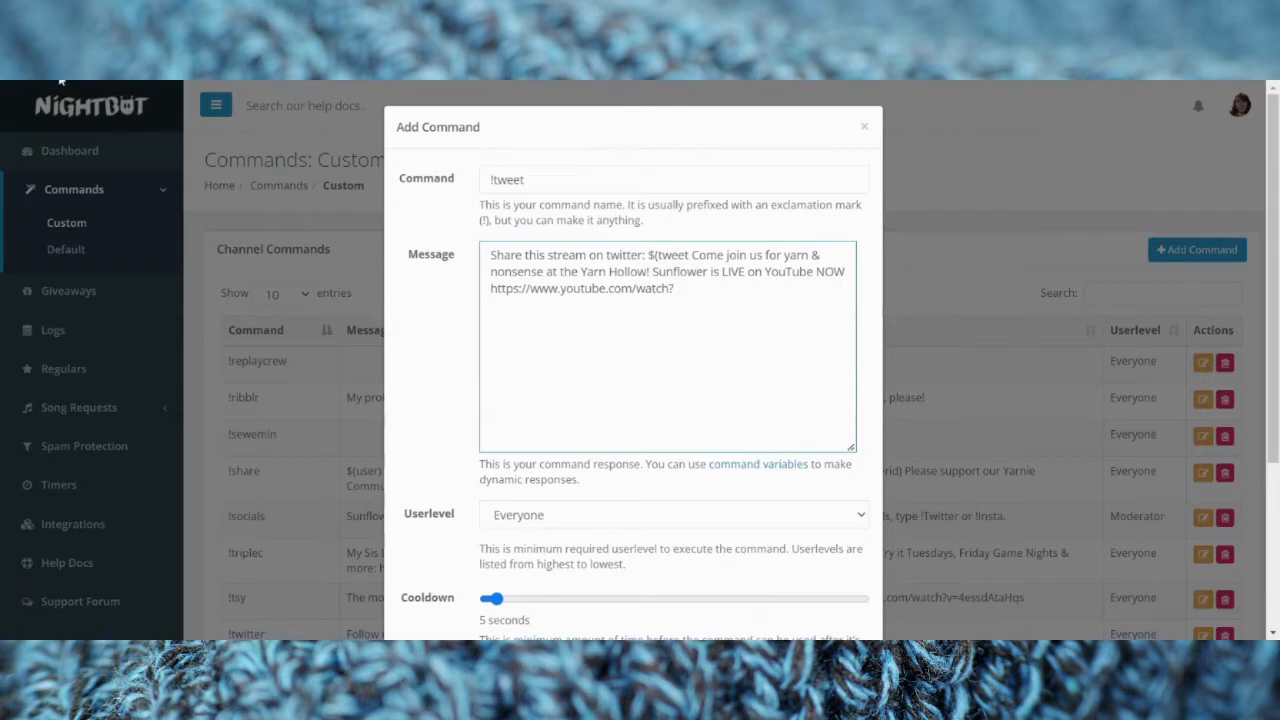
{"action": "type", "text": "UPDATE URL )"}
{"action": "left_click_drag", "start_coordinate": [492, 600], "coordinate": [706, 599]}
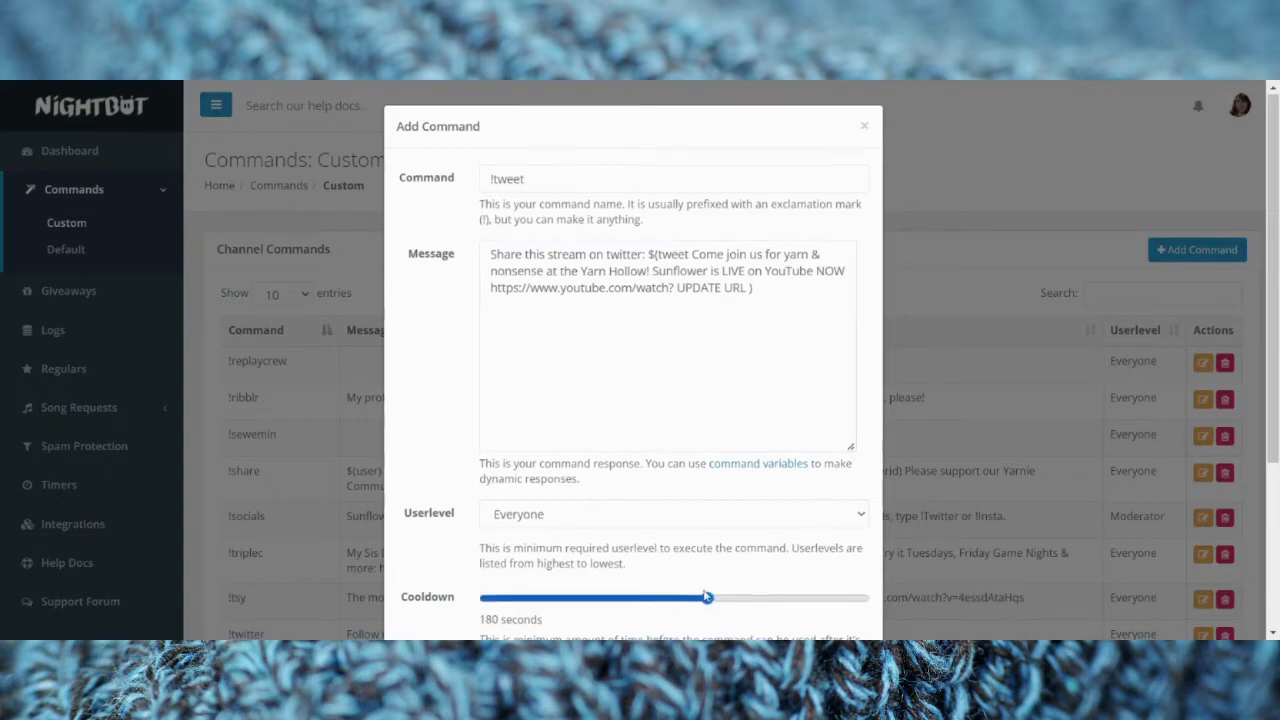
{"action": "scroll", "coordinate": [704, 596], "scroll_direction": "down", "scroll_amount": 1}
{"action": "scroll", "coordinate": [704, 596], "scroll_direction": "down", "scroll_amount": 2}
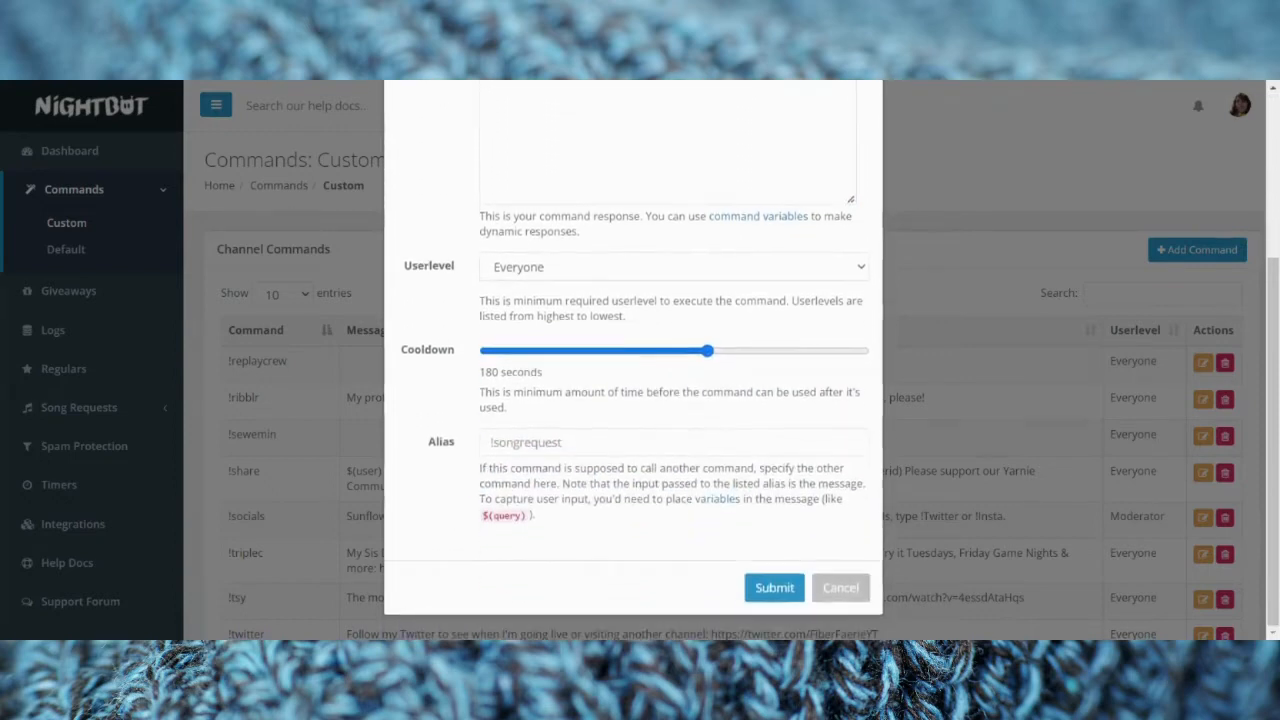
{"action": "left_click", "coordinate": [773, 589]}
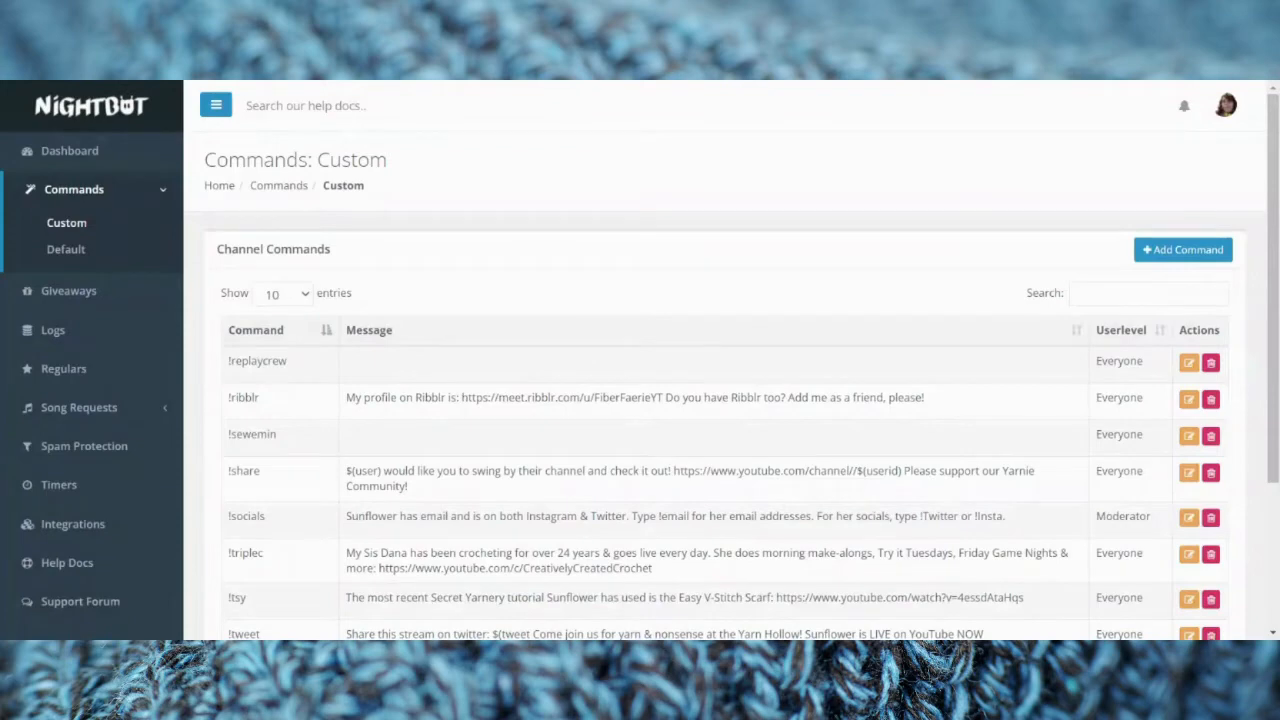
Start a custom command named !tweet2 whose message begins with "invite your friends on twitter: $(tweet".
{"action": "left_click", "coordinate": [1148, 254]}
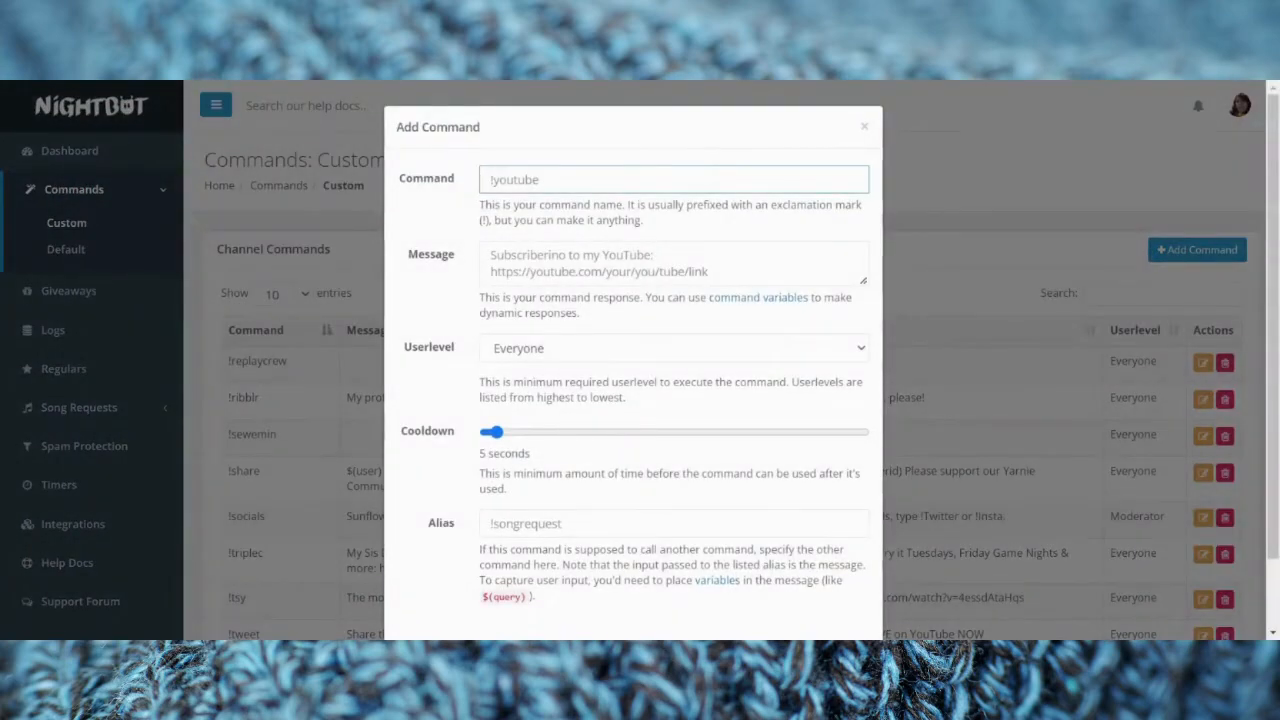
{"action": "type", "text": "!tweet2"}
{"action": "left_click", "coordinate": [491, 256]}
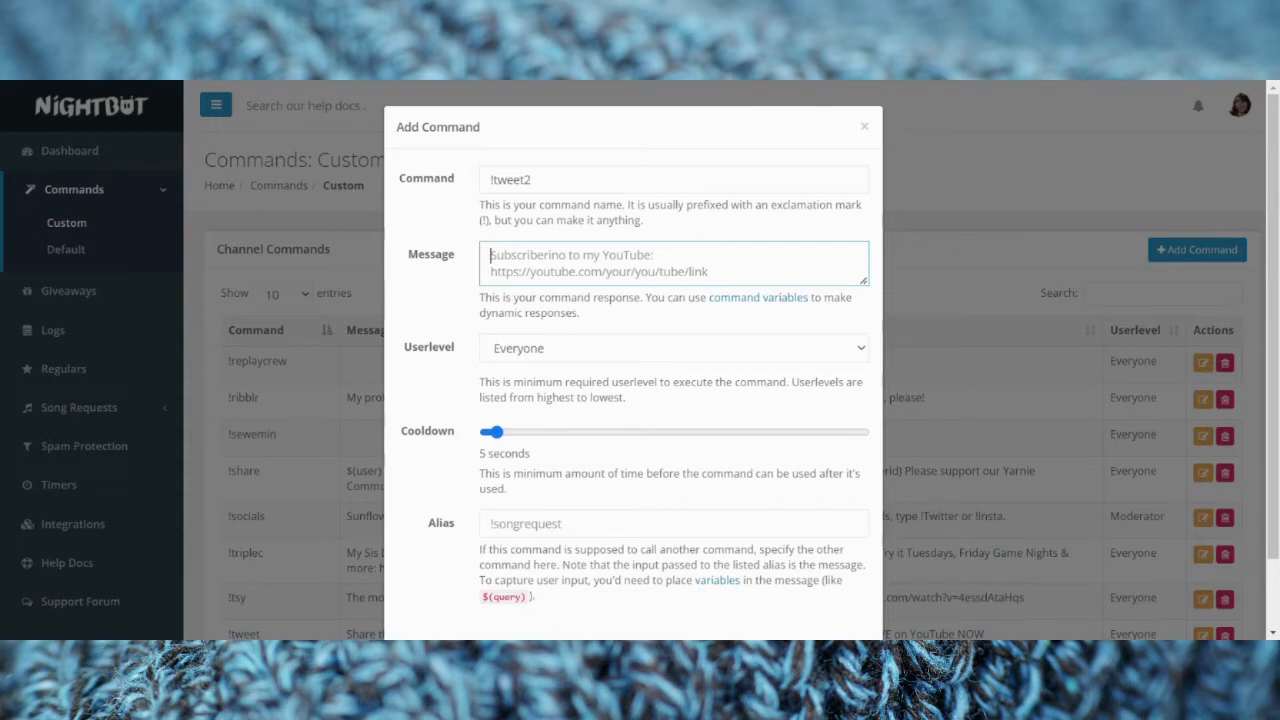
{"action": "type", "text": "invite your friends on twitter: $(tweet"}
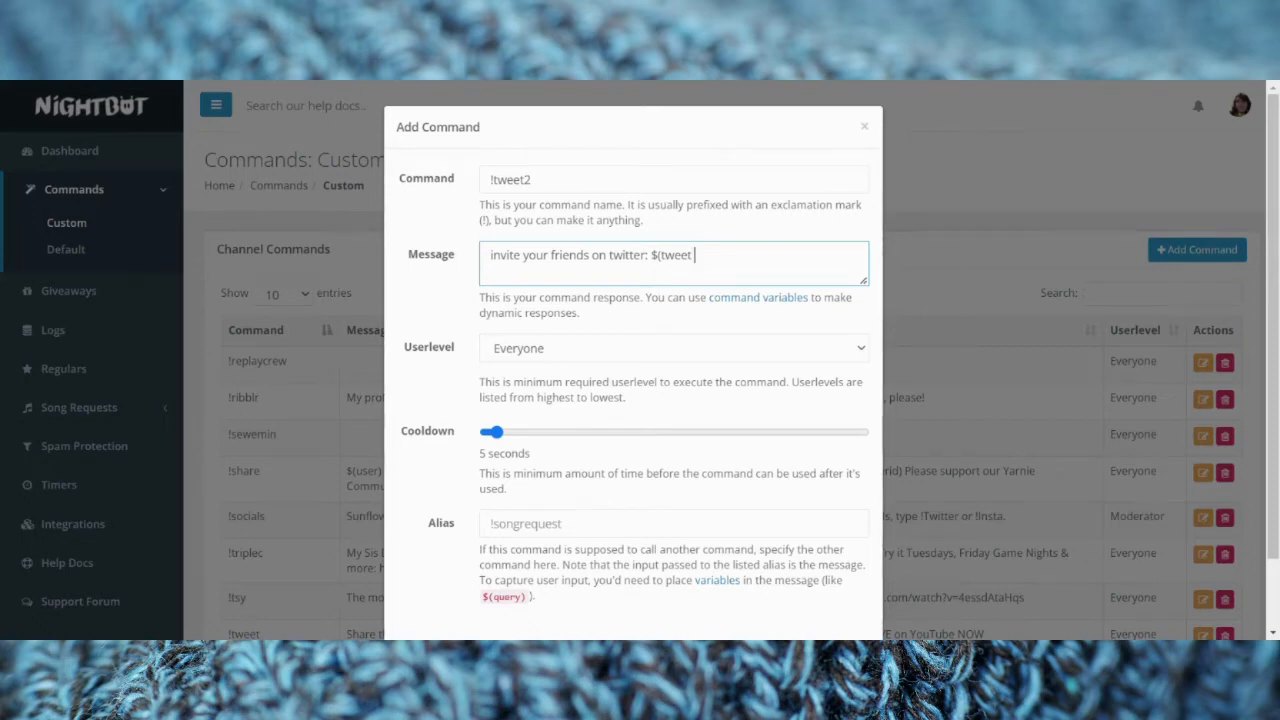
{"action": "type", "text": "Come sew in ends with us! Friends don't let friends sew in ends alone! Sunflower is LIVE now! https://www.youtube.com/watch?"}
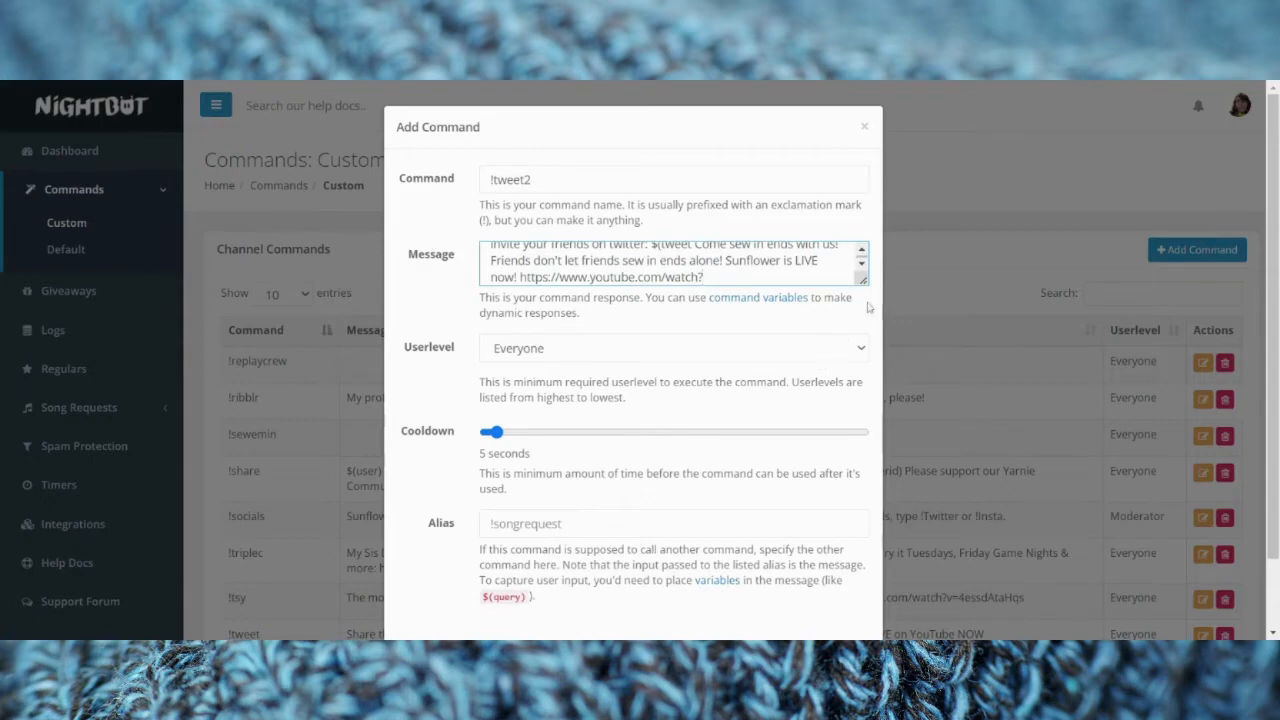
{"action": "left_click_drag", "start_coordinate": [862, 281], "coordinate": [877, 379]}
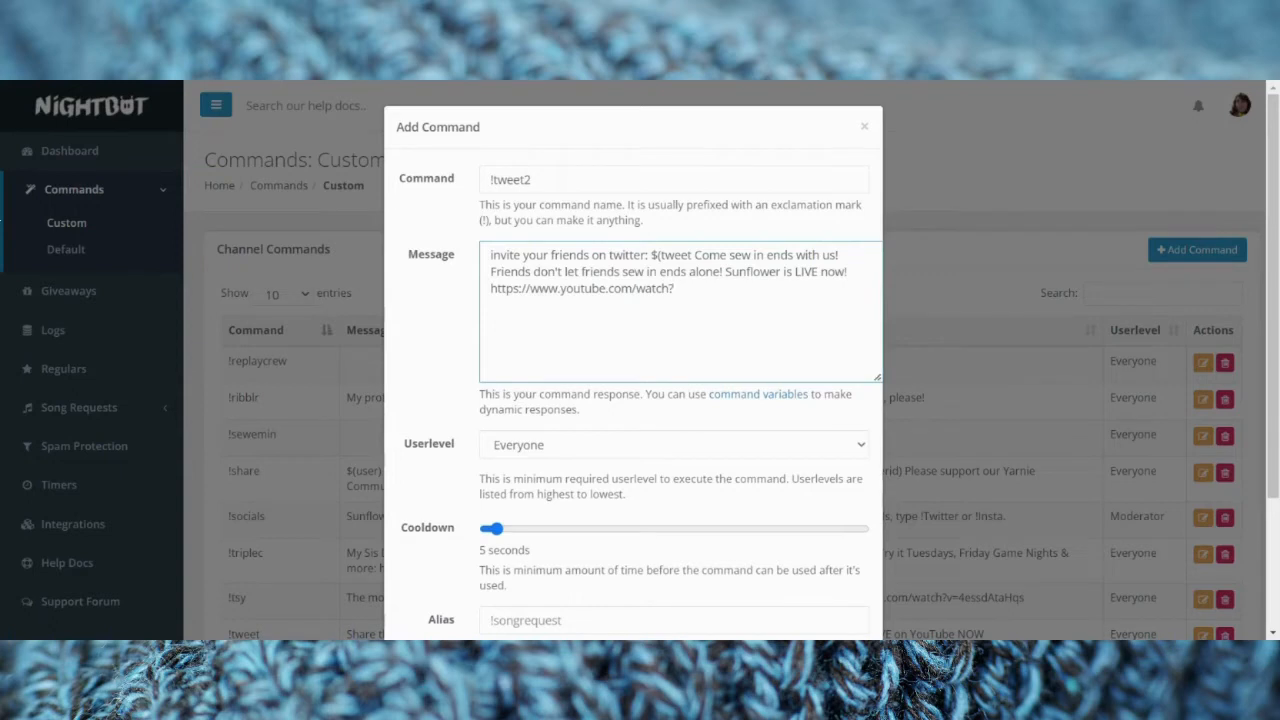
{"action": "type", "text": "UPDATE URL"}
Restrict the !tweet2 command to the Moderator userlevel with a 180-second cooldown and submit it.
{"action": "left_click", "coordinate": [865, 450]}
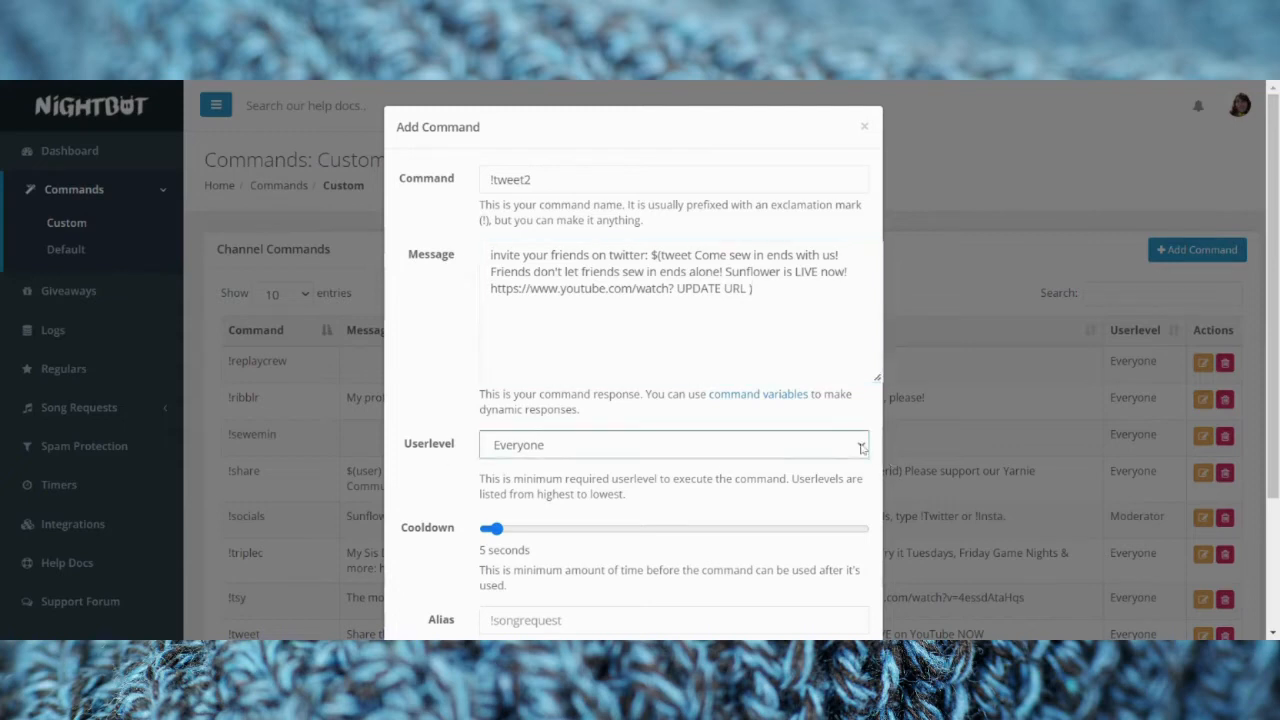
{"action": "left_click", "coordinate": [740, 482]}
{"action": "left_click_drag", "start_coordinate": [495, 534], "coordinate": [709, 577]}
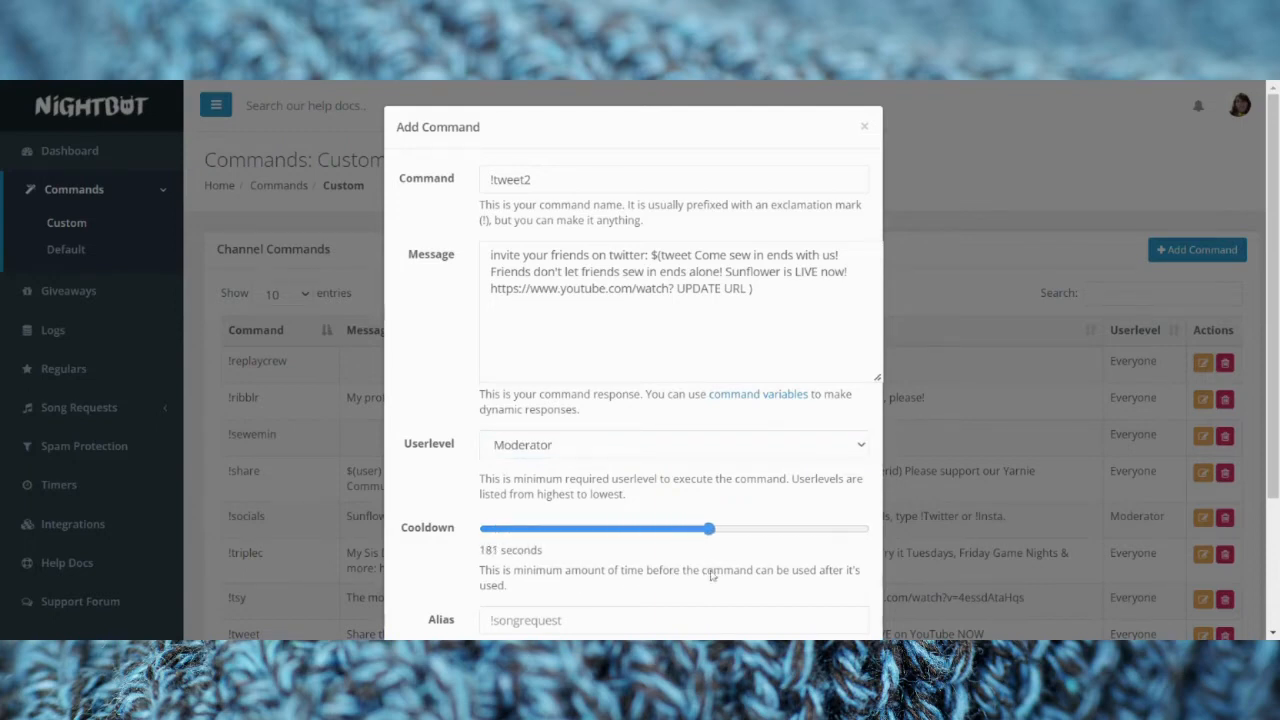
{"action": "scroll", "coordinate": [710, 572], "scroll_direction": "down", "scroll_amount": 3}
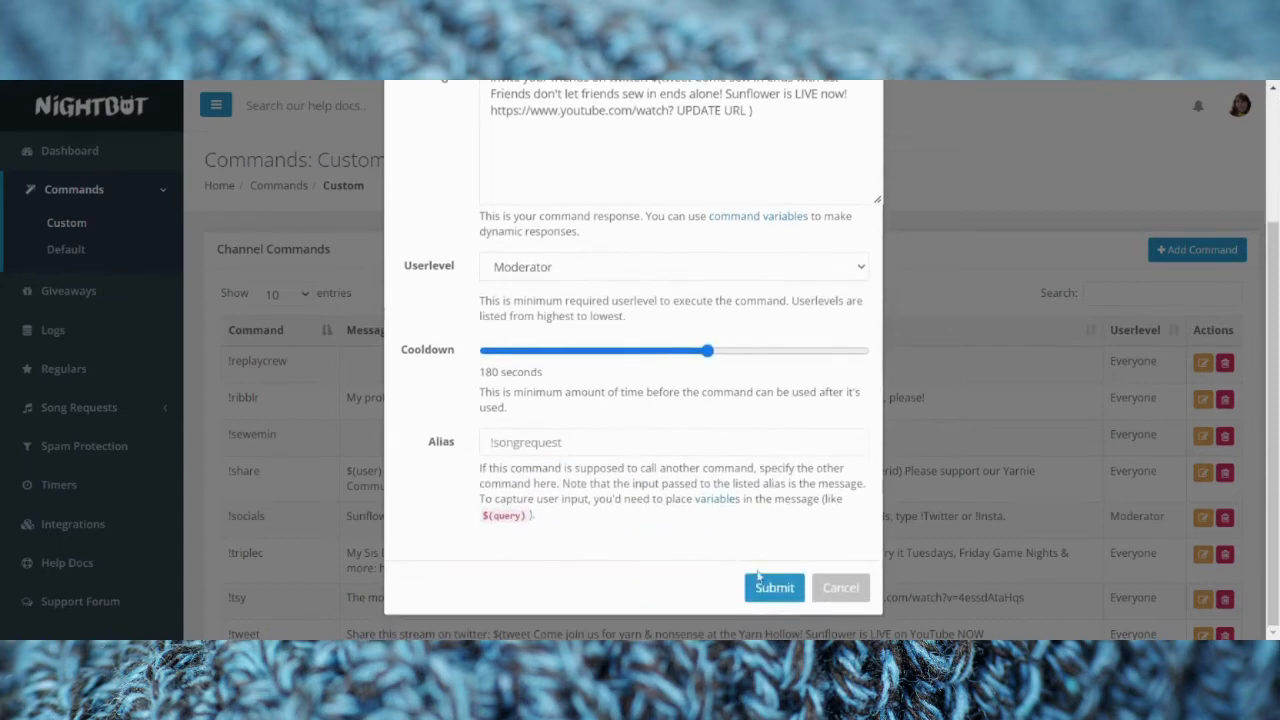
{"action": "left_click", "coordinate": [767, 589]}
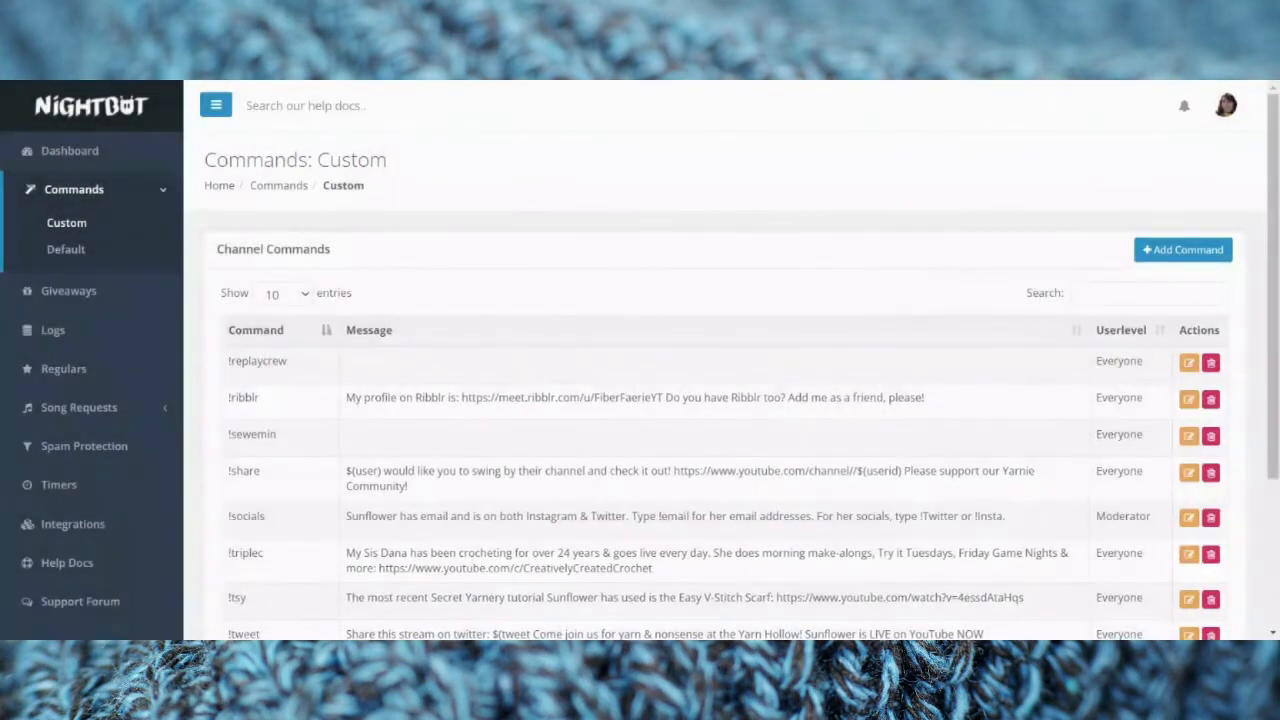
Start a custom command named !tweet3 whose message begins with "invite your friends to come hang out: $(tweet".
{"action": "left_click", "coordinate": [1152, 254]}
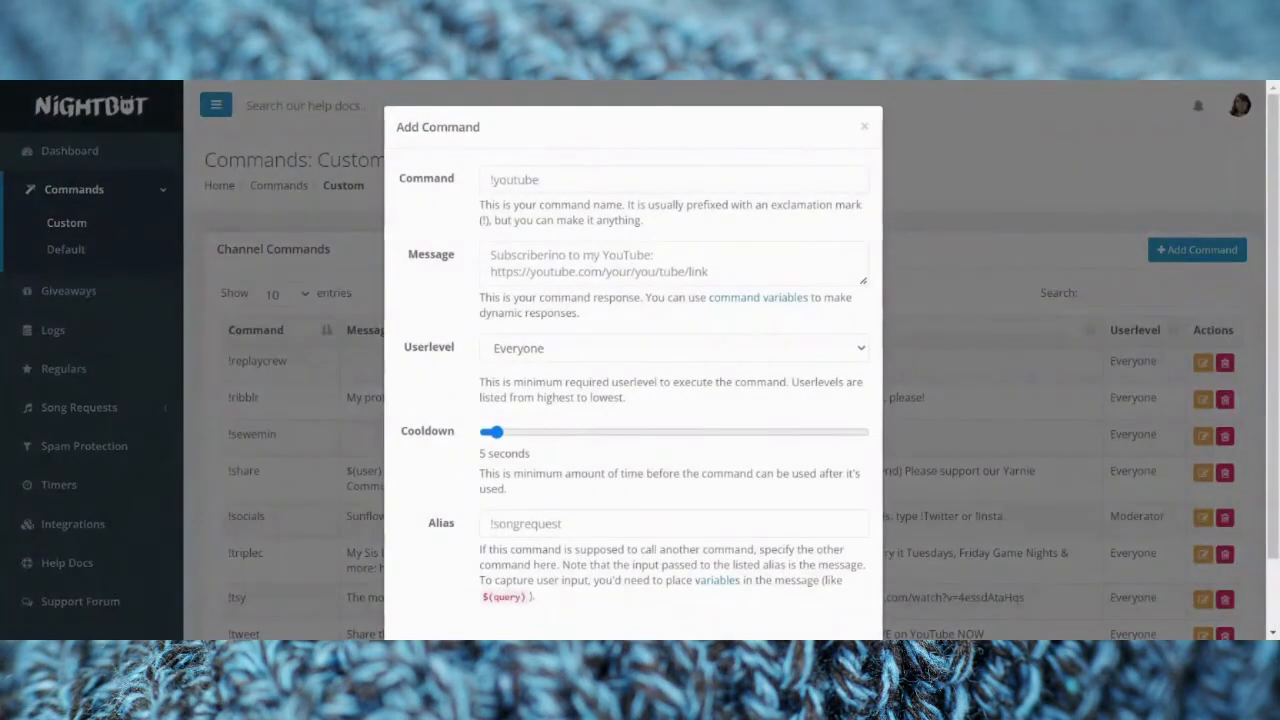
{"action": "type", "text": "!"}
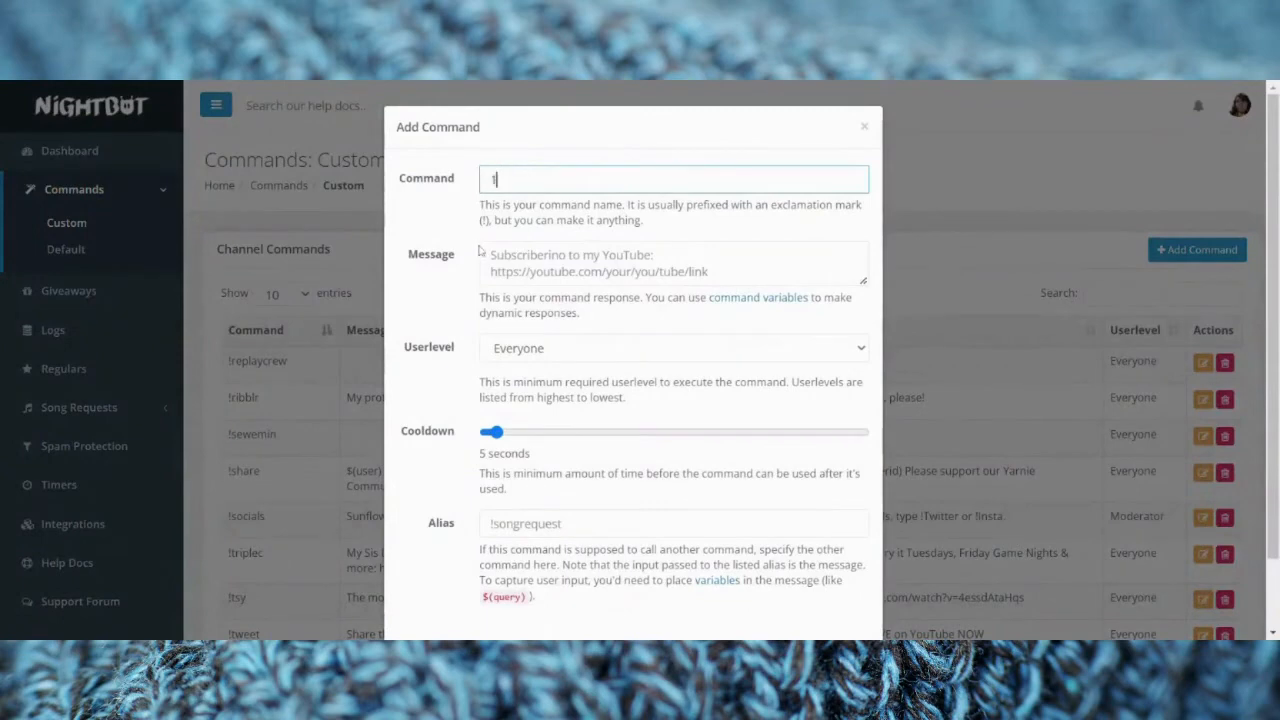
{"action": "key", "text": "BackSpace"}
{"action": "type", "text": "!tweet3"}
{"action": "key", "text": "Tab"}
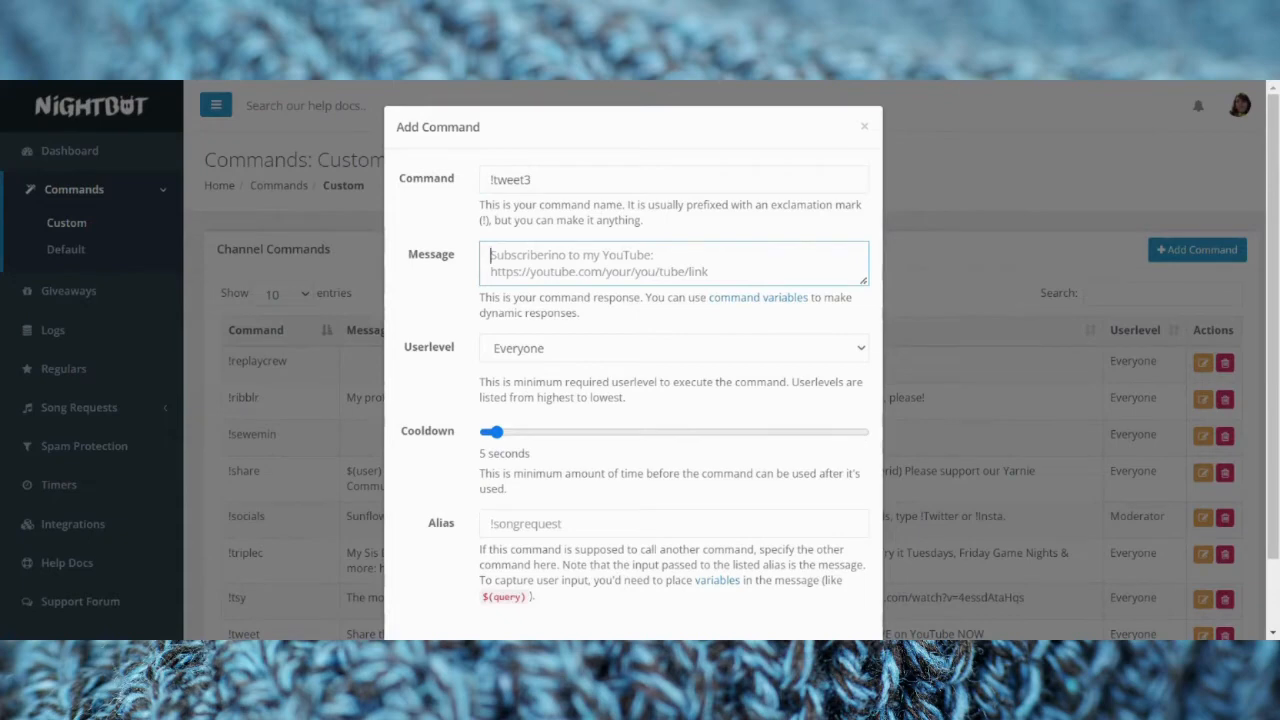
{"action": "type", "text": "invite your friends to come hang out: $(tweet"}
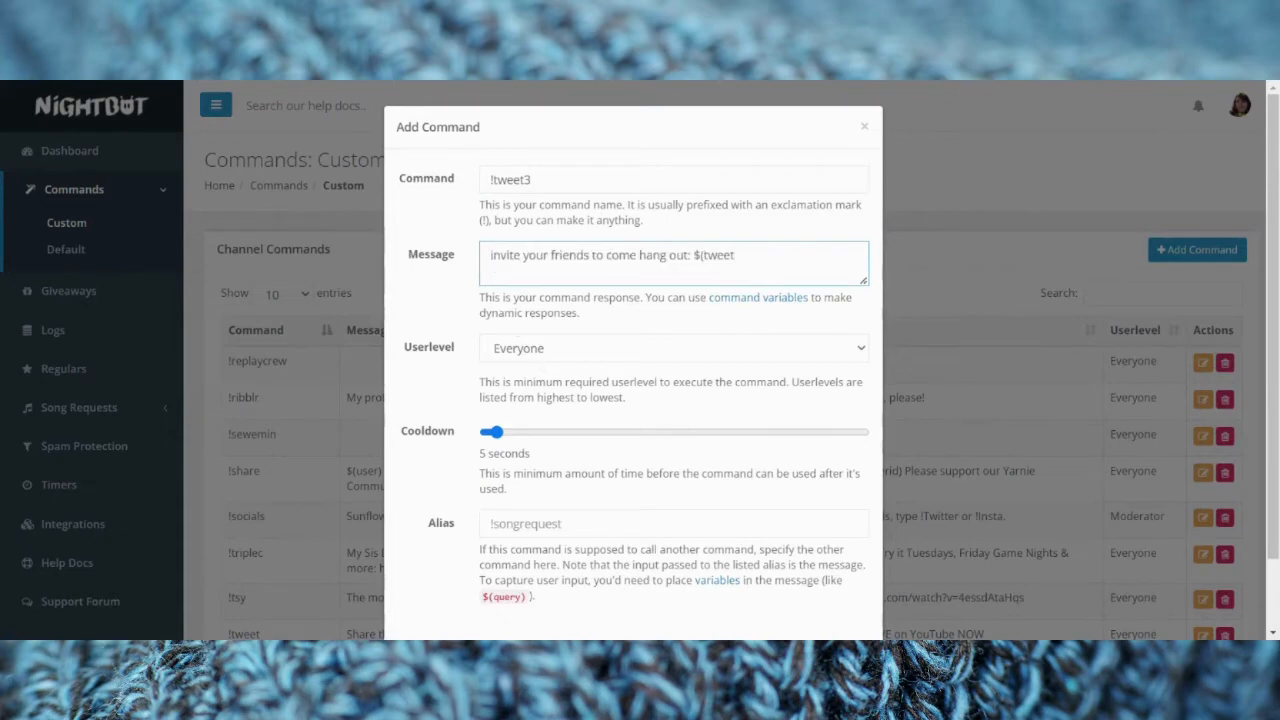
{"action": "left_click_drag", "start_coordinate": [864, 281], "coordinate": [862, 486]}
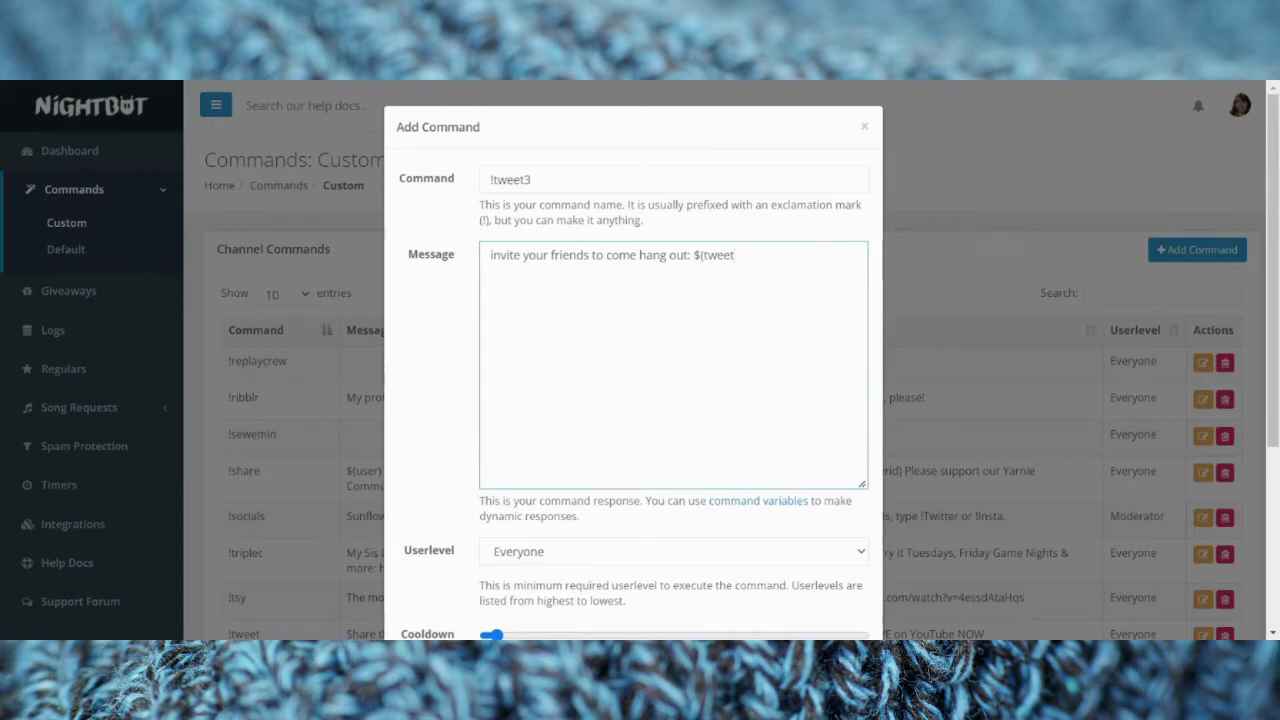
{"action": "type", "text": "Crochet and chill beats. Relax & unwind while you watch someone crochet peacefully. No talk. https://www.youtube.com/watch?"}
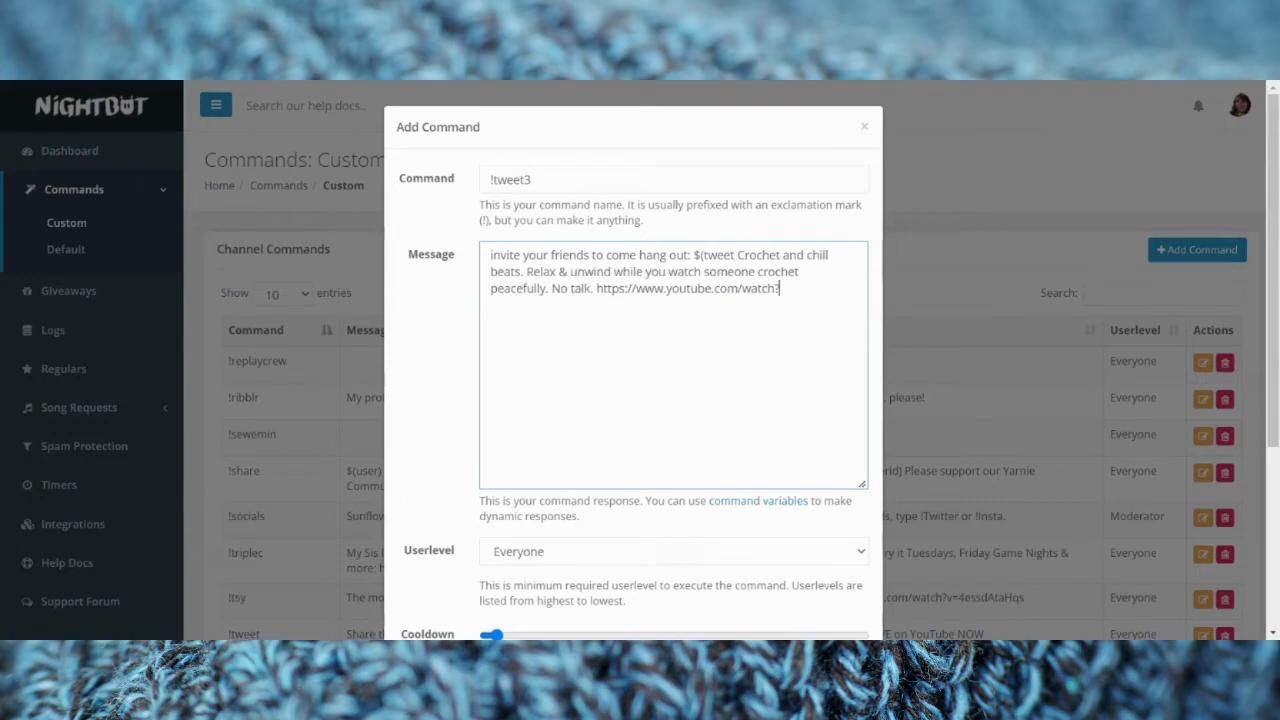
{"action": "type", "text": "UPDATE URL"}
{"action": "key", "text": "Return"}
Set the !tweet3 command's userlevel to Moderator and its cooldown to 180 seconds, and submit it.
{"action": "scroll", "coordinate": [812, 430], "scroll_direction": "down", "scroll_amount": 1}
{"action": "left_click", "coordinate": [860, 442]}
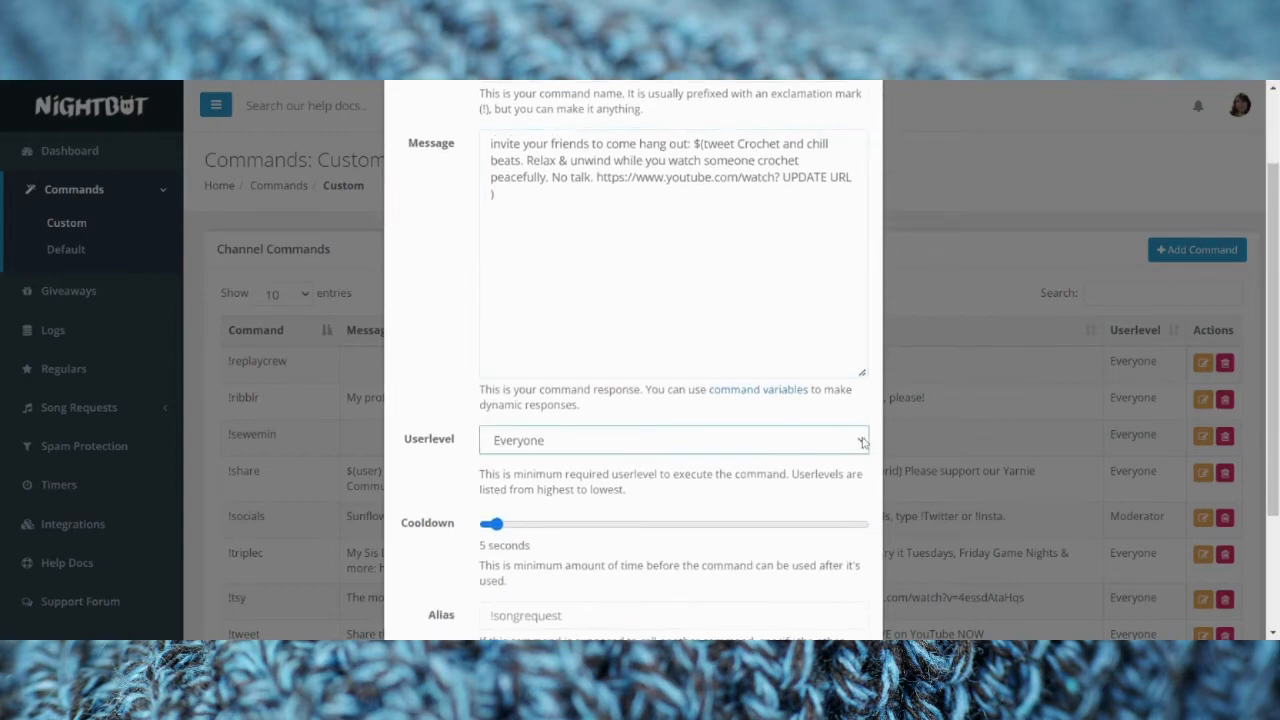
{"action": "left_click", "coordinate": [848, 458]}
{"action": "left_click_drag", "start_coordinate": [505, 531], "coordinate": [711, 575]}
{"action": "scroll", "coordinate": [711, 575], "scroll_direction": "down", "scroll_amount": 3}
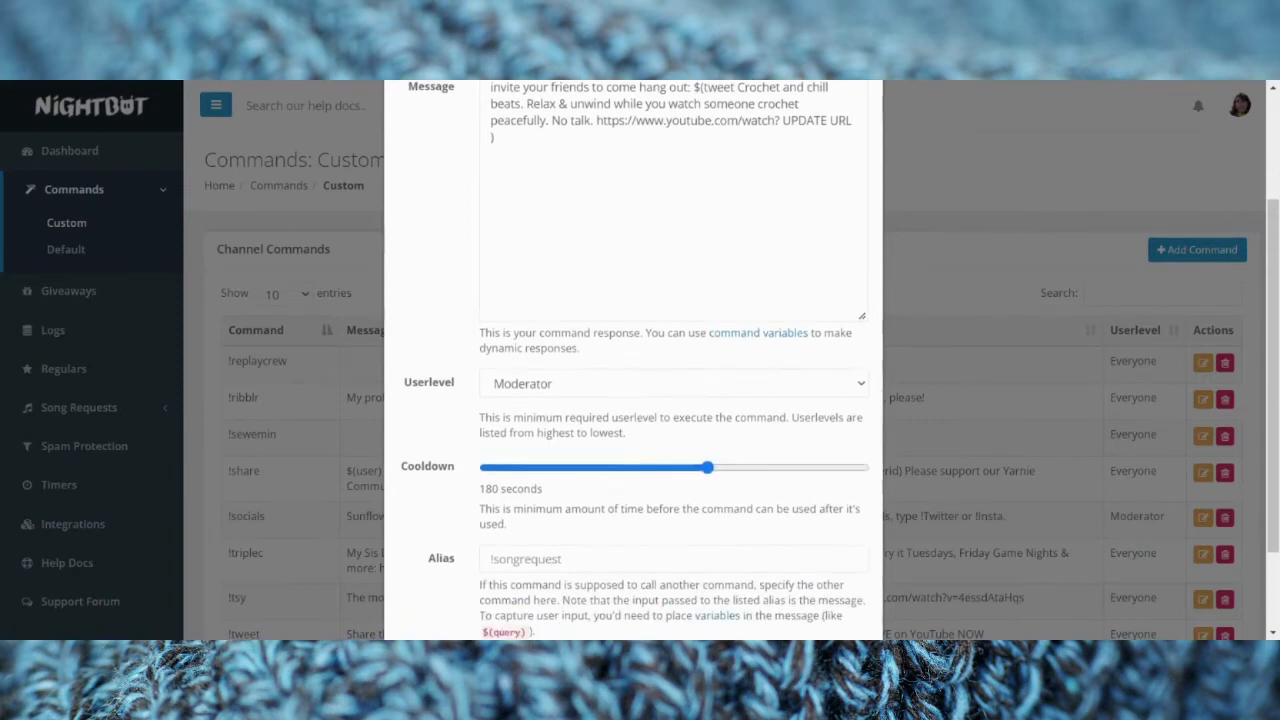
{"action": "left_click", "coordinate": [758, 590]}
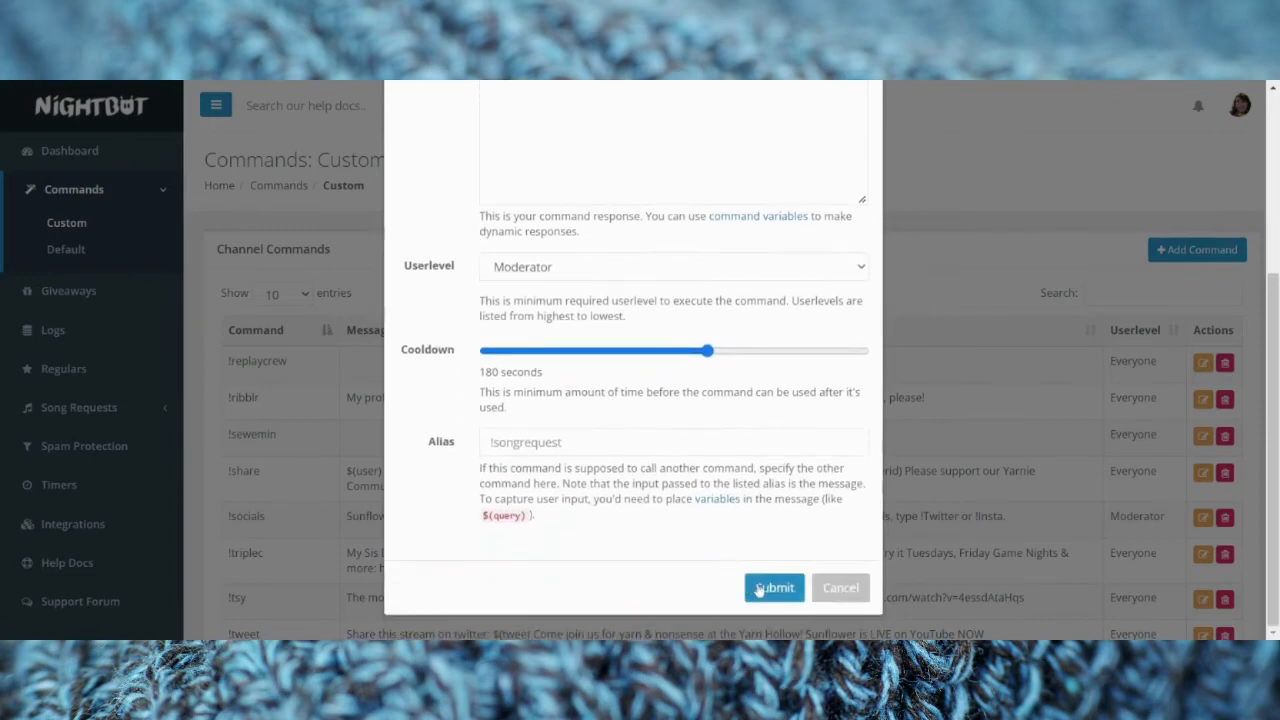
{"action": "left_click", "coordinate": [759, 590]}
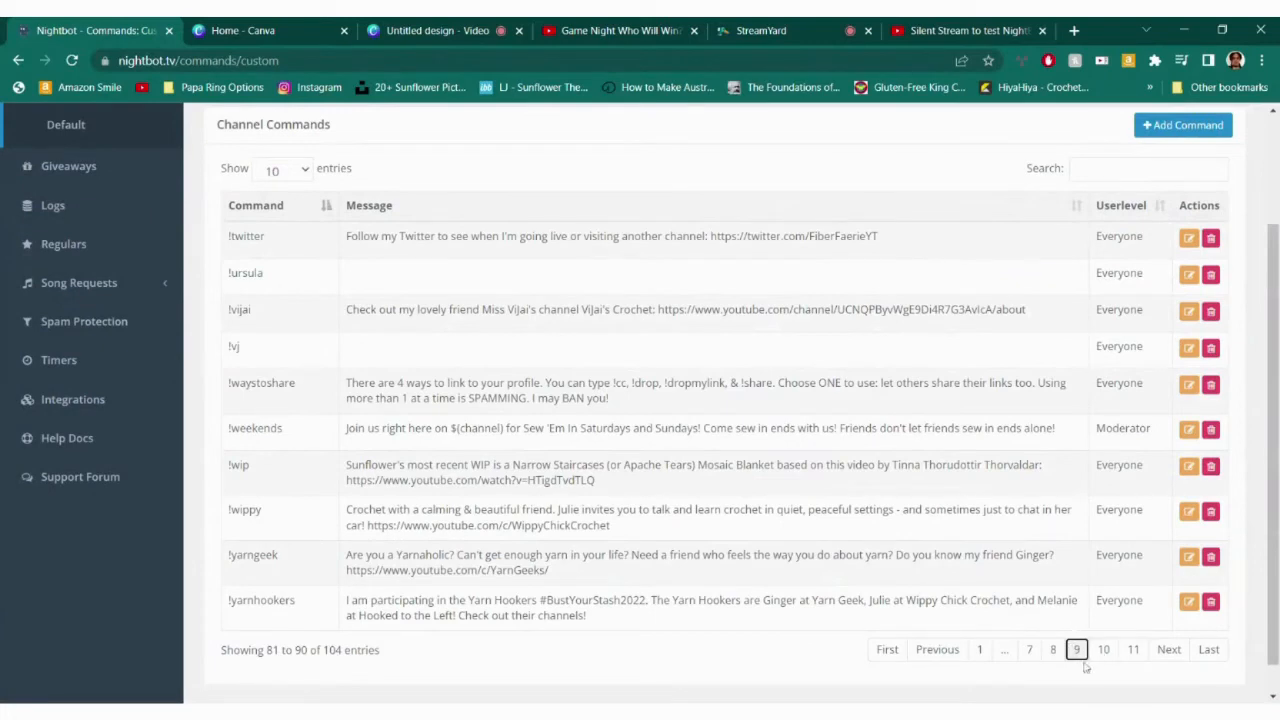
{"action": "left_click", "coordinate": [1056, 656]}
{"action": "left_click", "coordinate": [1029, 652]}
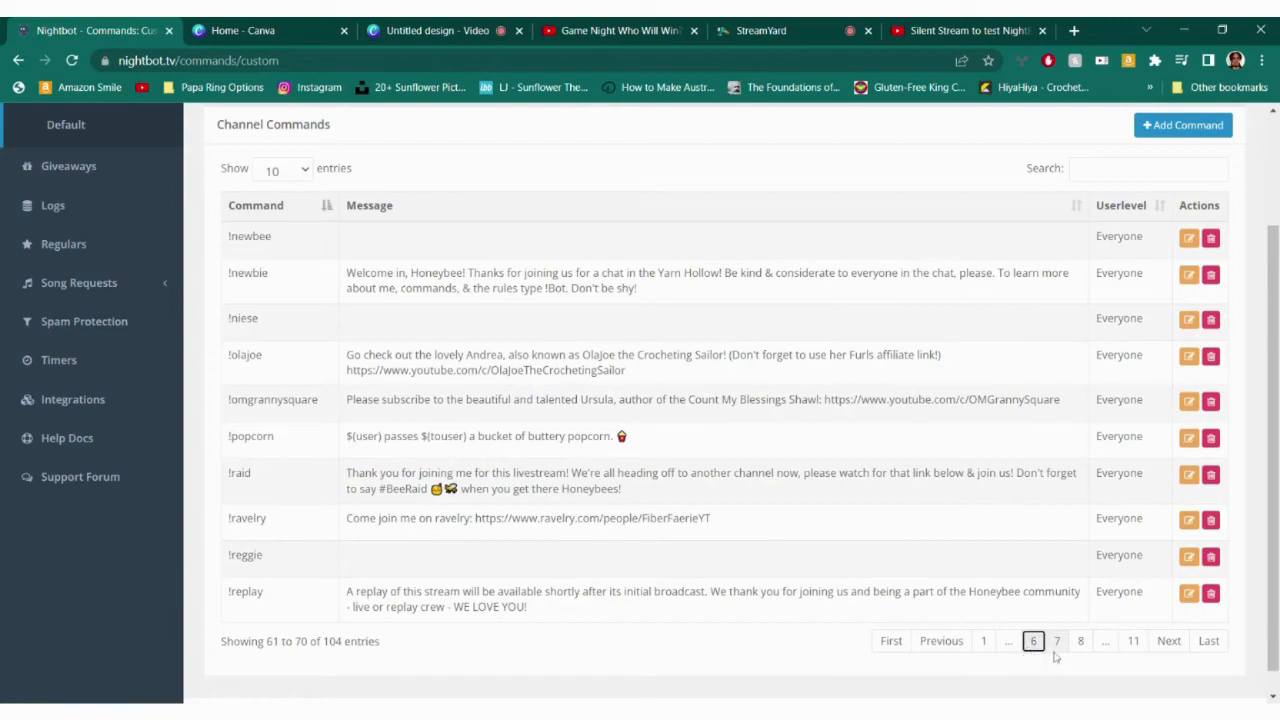
{"action": "left_click", "coordinate": [1056, 648]}
{"action": "left_click", "coordinate": [1080, 641]}
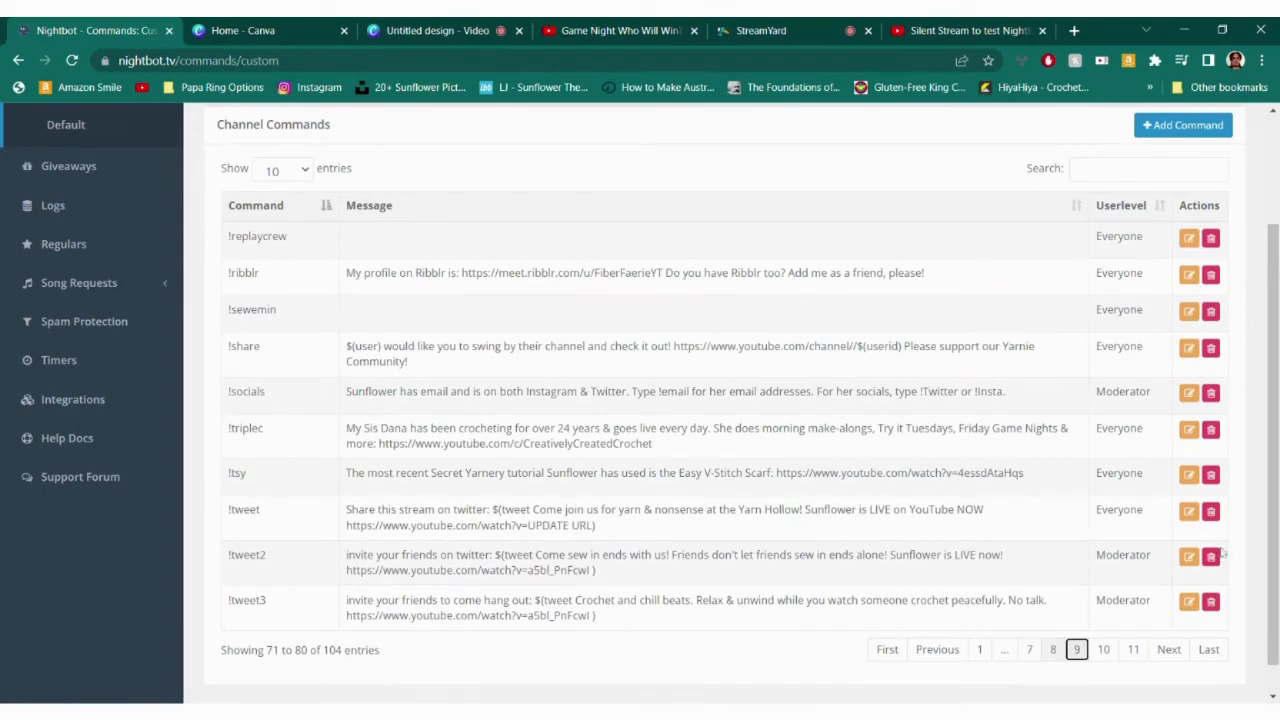
{"action": "left_click", "coordinate": [1190, 513]}
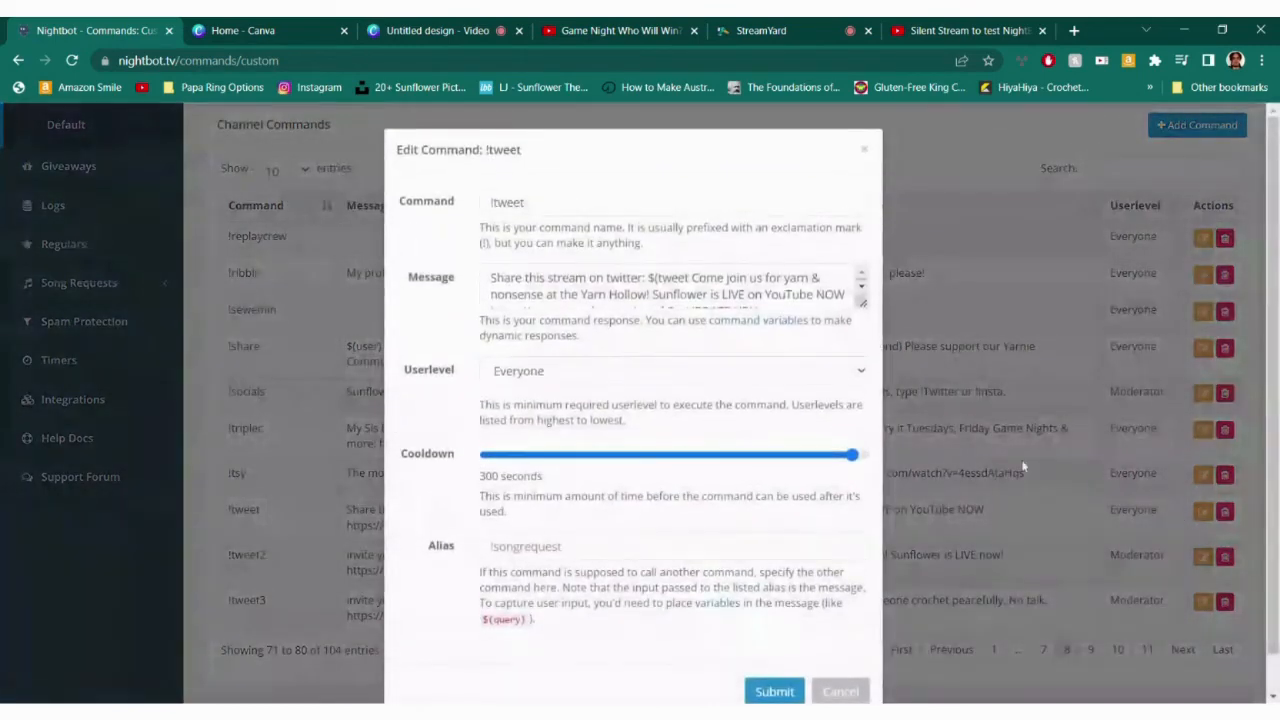
{"action": "scroll", "coordinate": [730, 288], "scroll_direction": "down", "scroll_amount": 1}
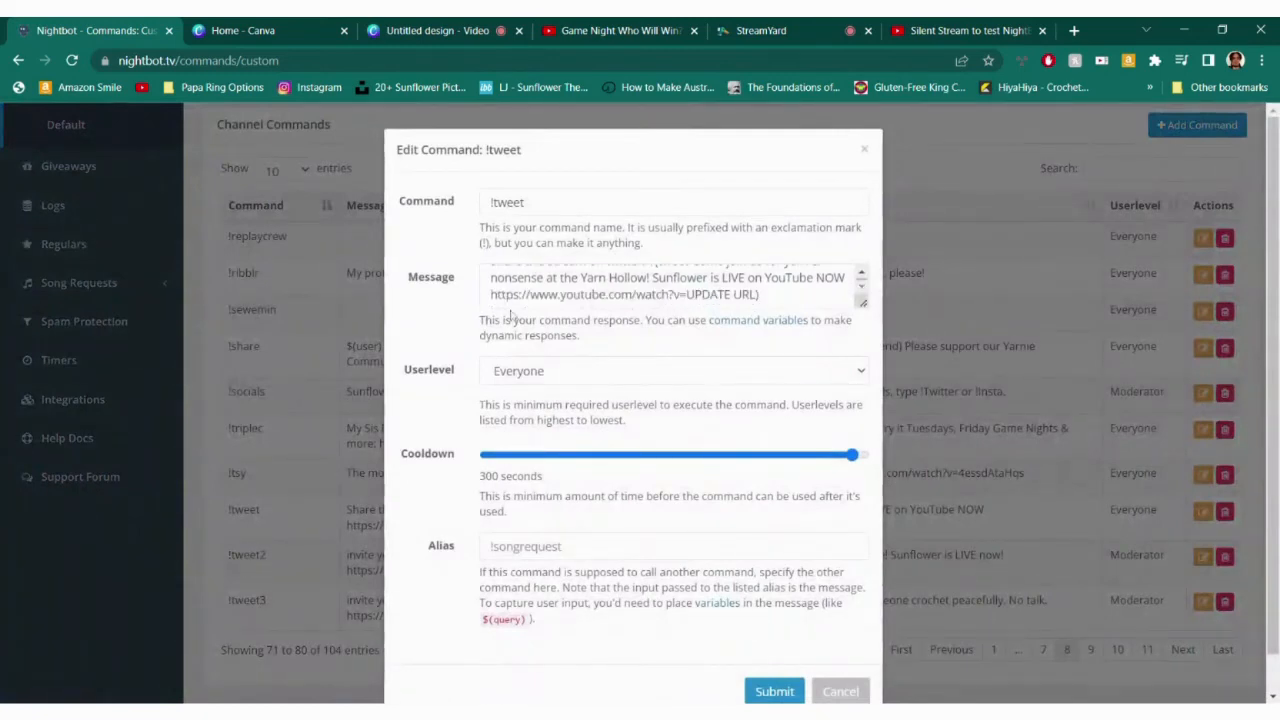
{"action": "left_click_drag", "start_coordinate": [490, 294], "coordinate": [758, 294]}
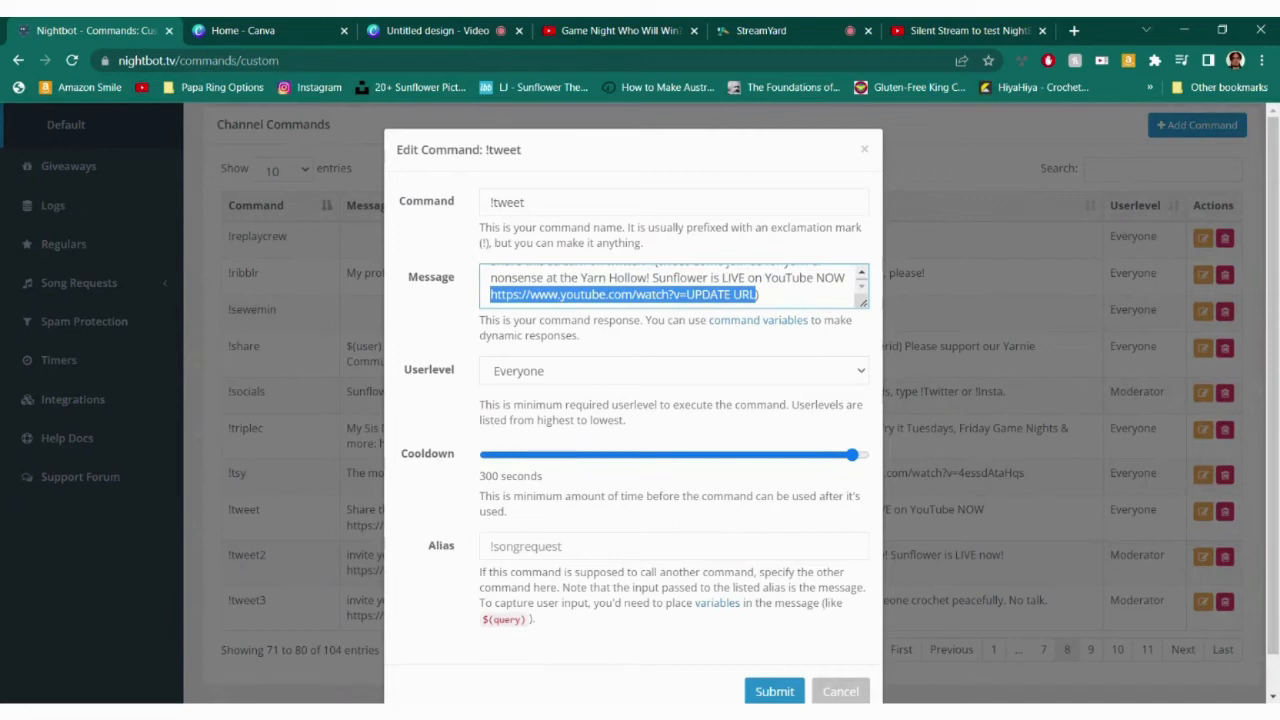
{"action": "type", "text": "https://www.youtube.com/watch?v=7cy1sfzkaXM"}
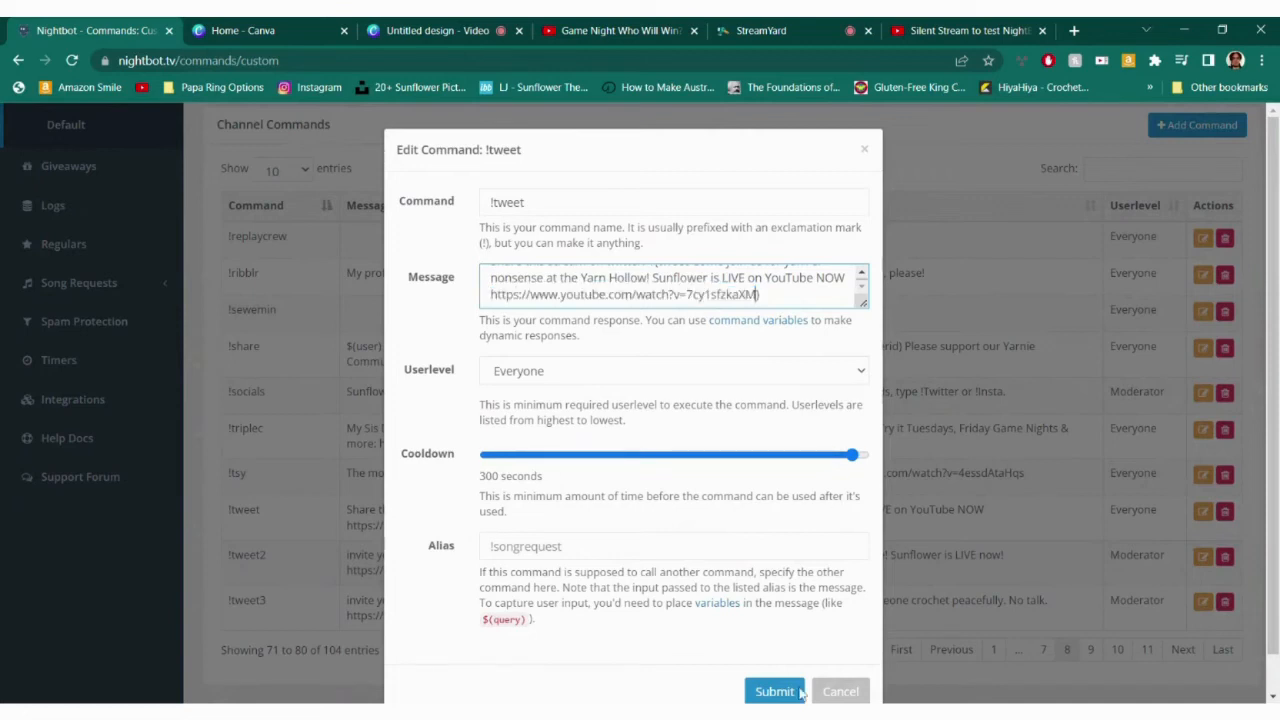
{"action": "scroll", "coordinate": [633, 400], "scroll_direction": "down", "scroll_amount": 1}
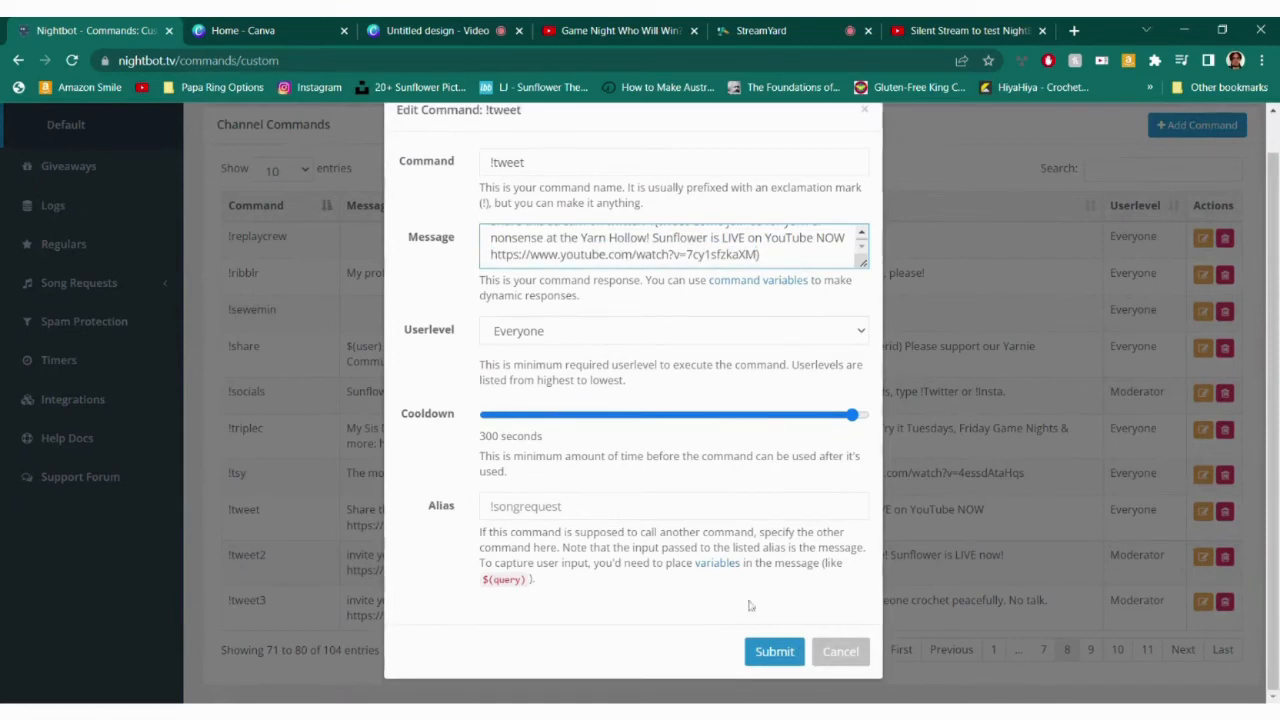
{"action": "left_click", "coordinate": [754, 654]}
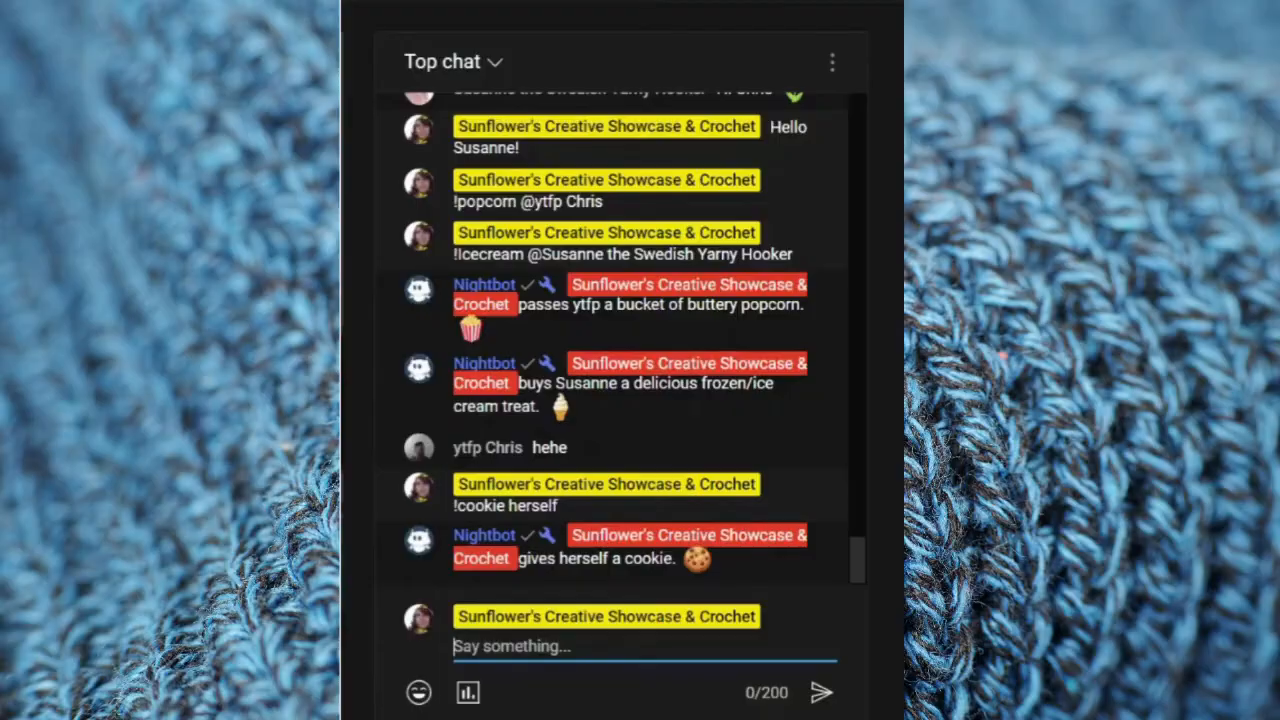
Send !tweet in the YouTube live chat and open the Twitter share link in Nightbot's reply.
{"action": "type", "text": "!"}
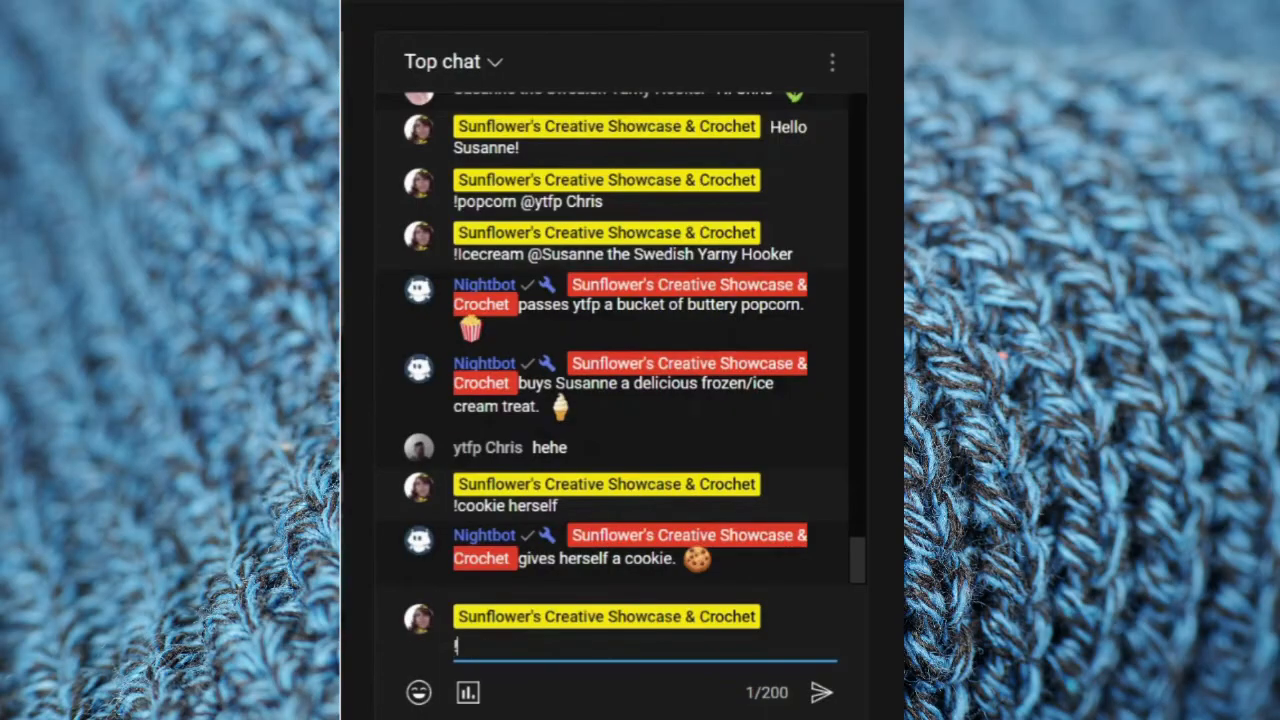
{"action": "type", "text": "t"}
{"action": "type", "text": "et"}
{"action": "key", "text": "Return"}
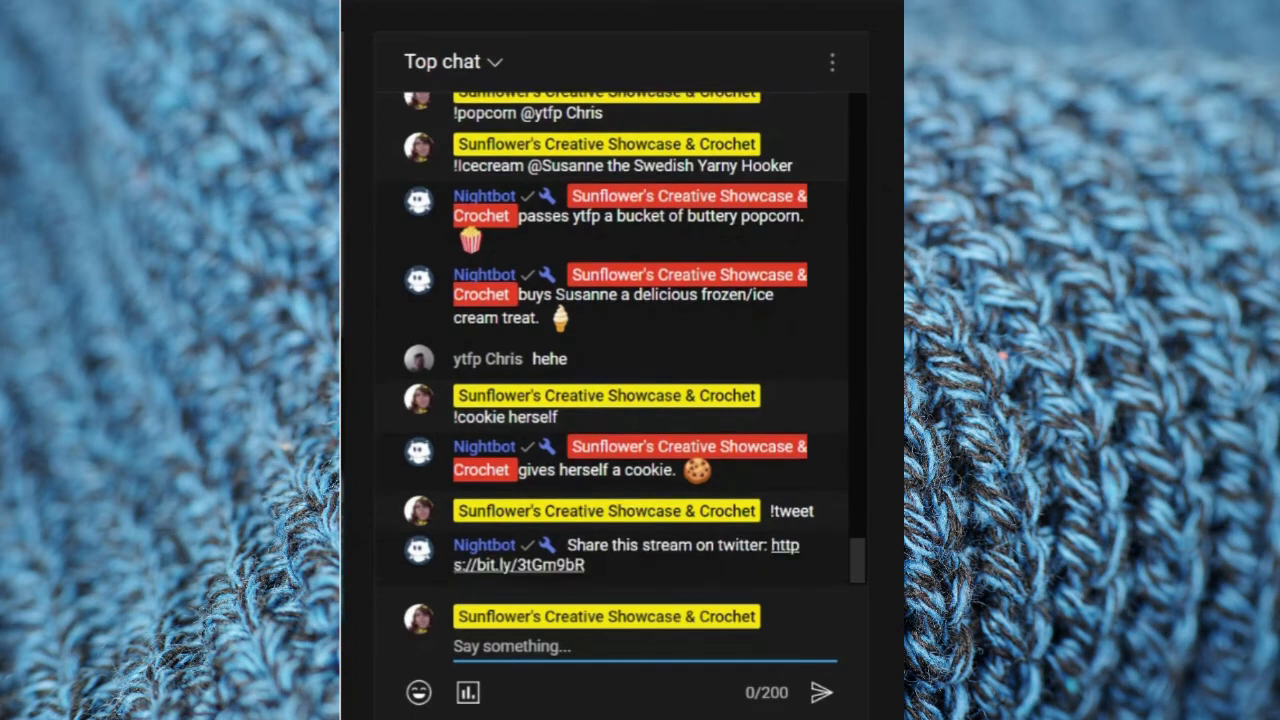
{"action": "left_click", "coordinate": [785, 547]}
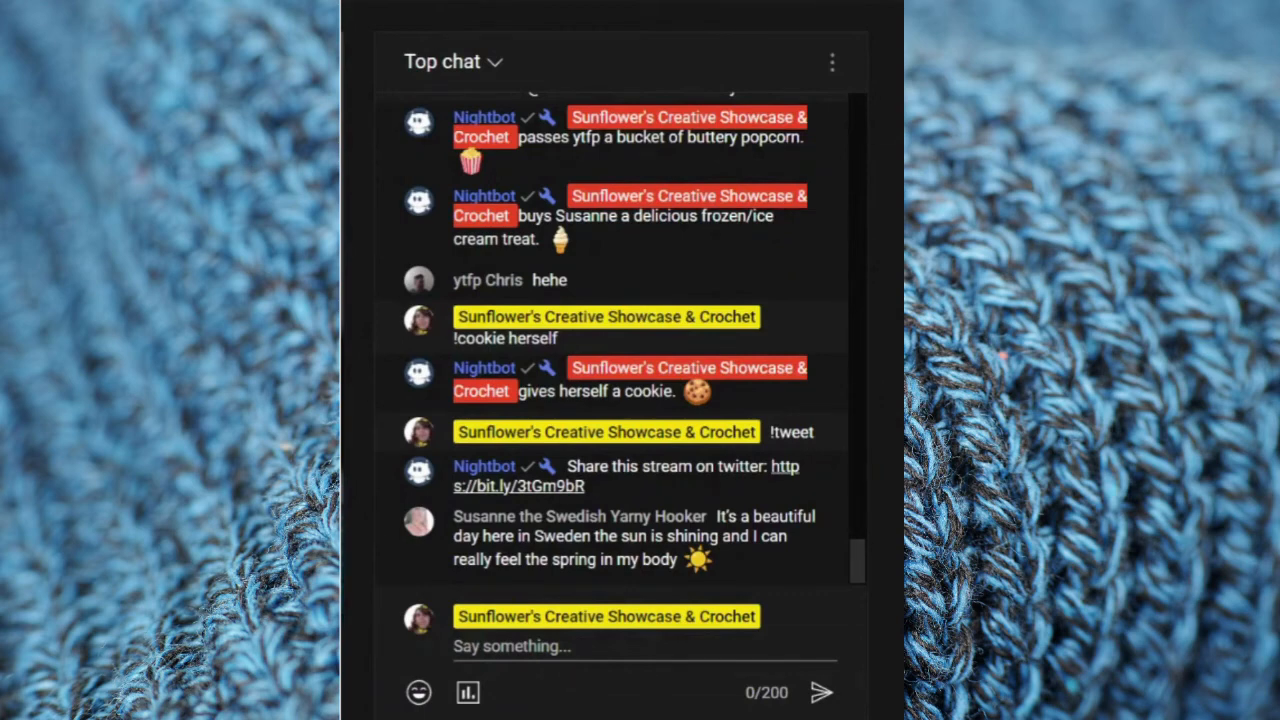
Send the !tweet2 command in the YouTube live chat.
{"action": "left_click", "coordinate": [460, 648]}
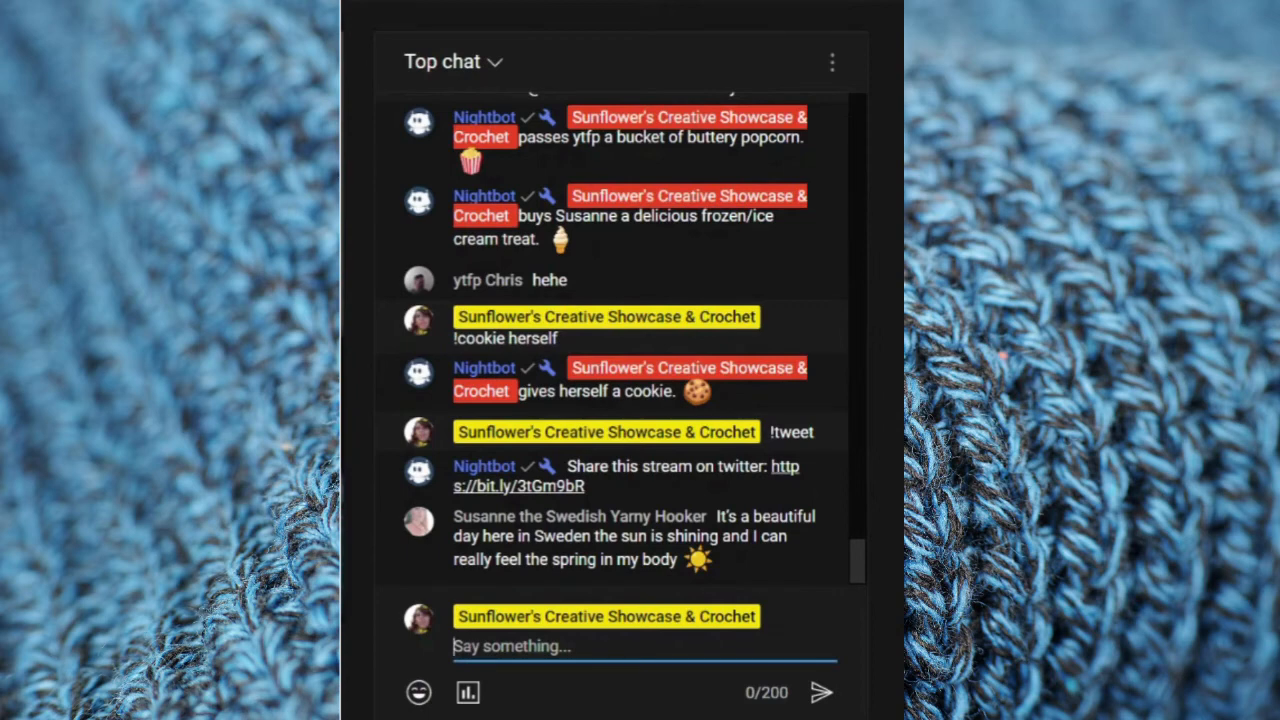
{"action": "type", "text": "!t"}
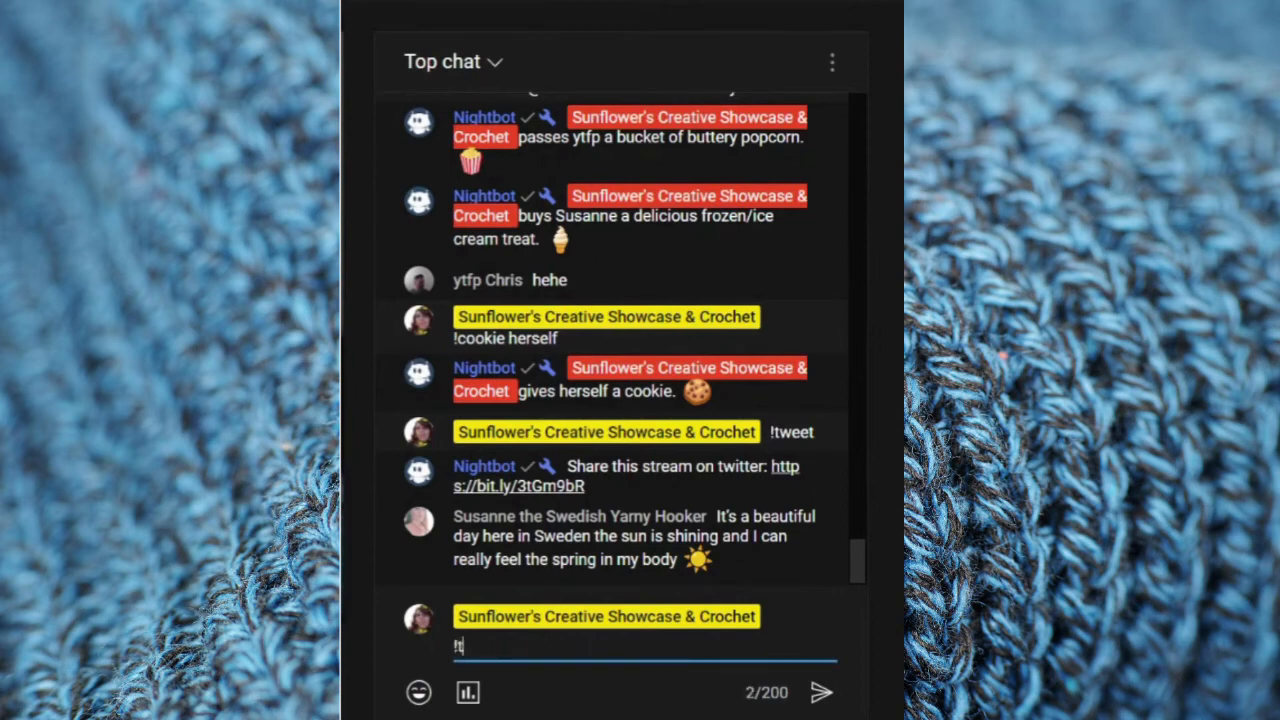
{"action": "type", "text": "weet2"}
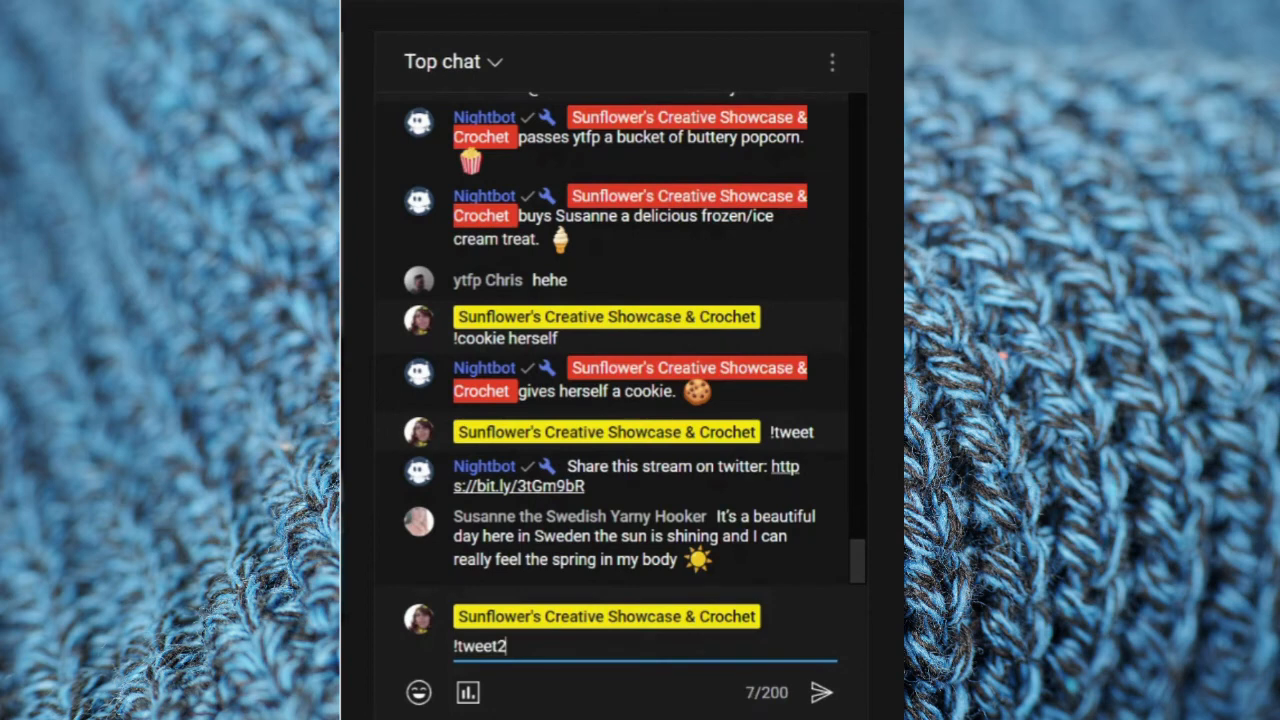
{"action": "left_click", "coordinate": [815, 698]}
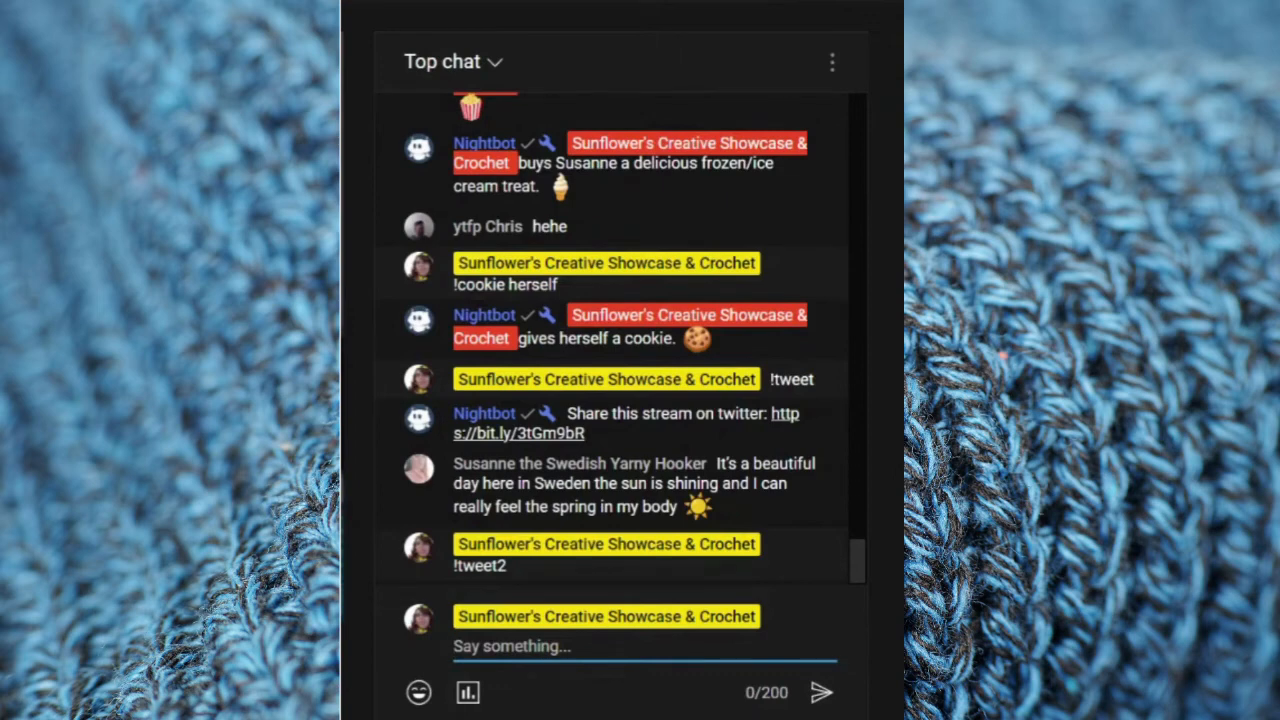
Answer the viewer by name with "Oh me too" and "All the achyness of winter and rain is melting away.", and open Nightbot's !tweet2 share link.
{"action": "type", "text": "O"}
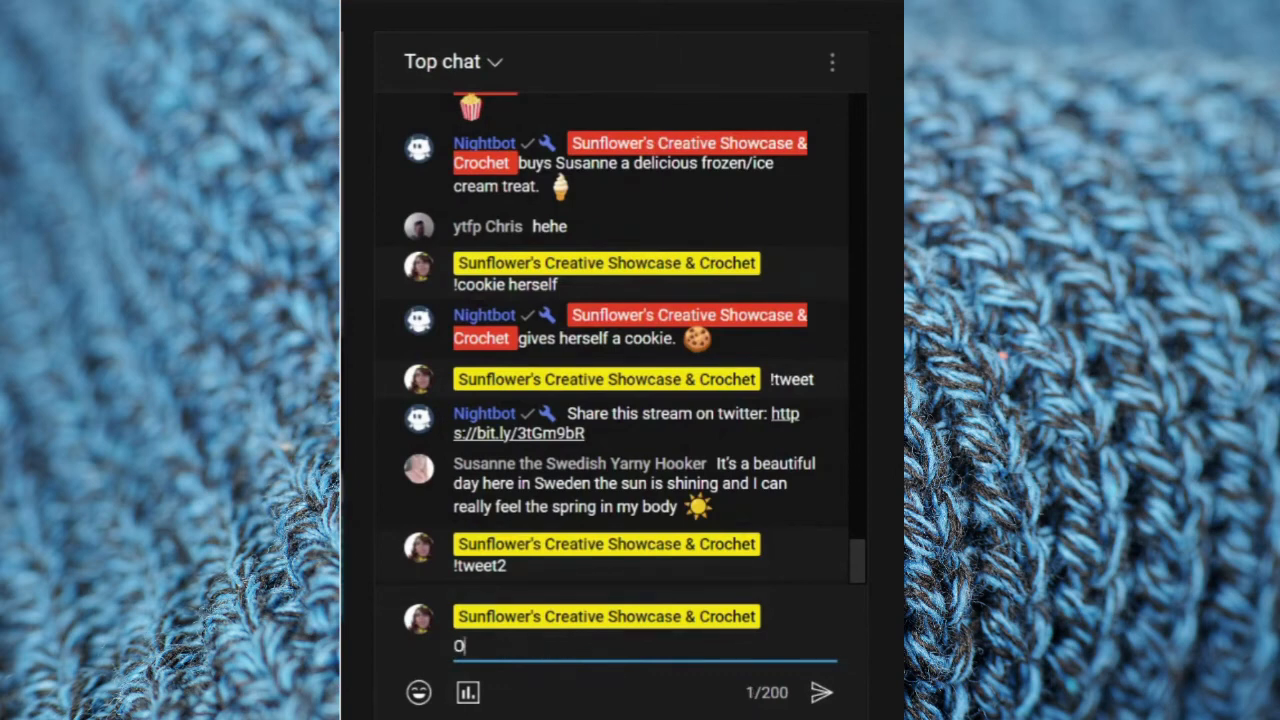
{"action": "type", "text": "h me too, Susann"}
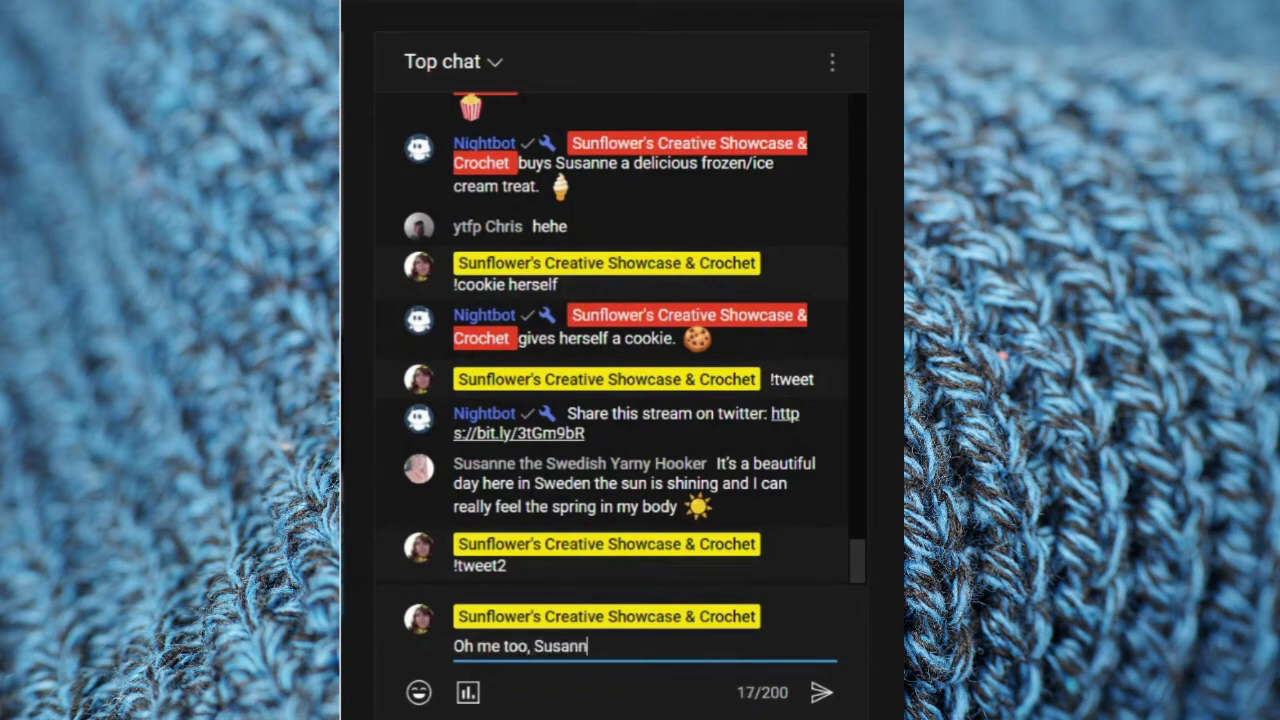
{"action": "type", "text": "e. All the achyness of winter and rain "}
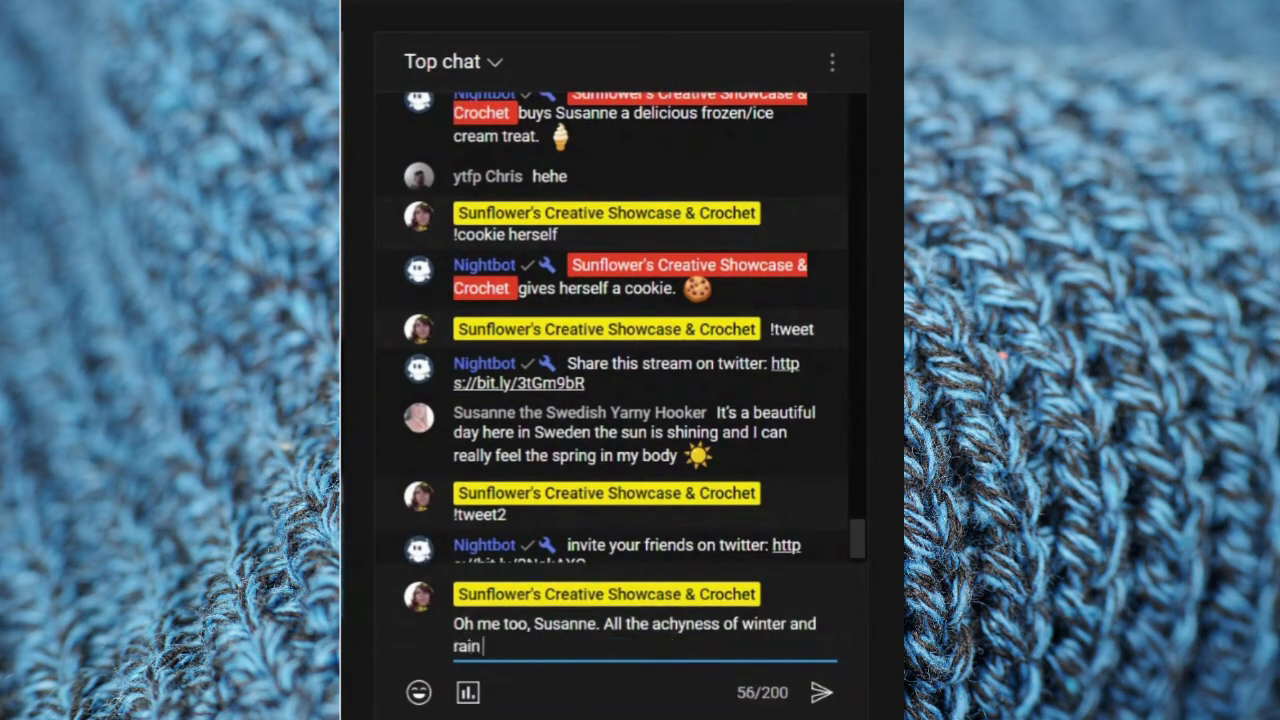
{"action": "type", "text": "is melting away."}
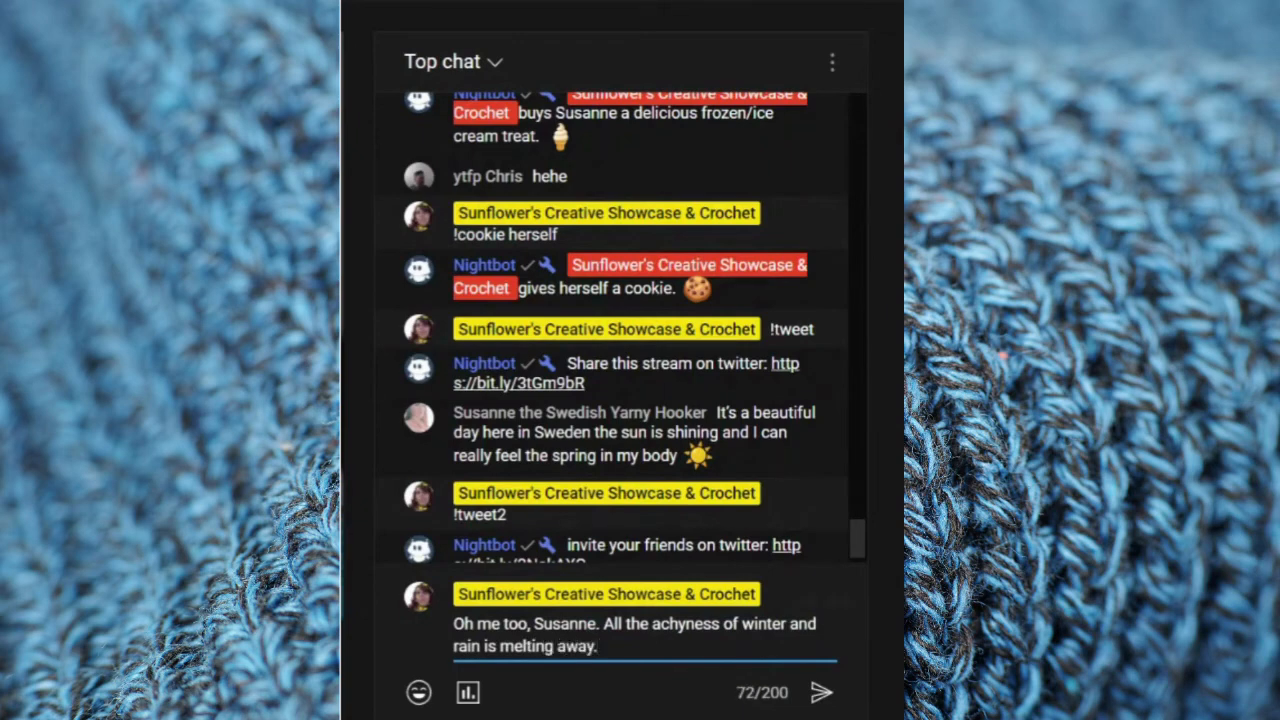
{"action": "key", "text": "Return"}
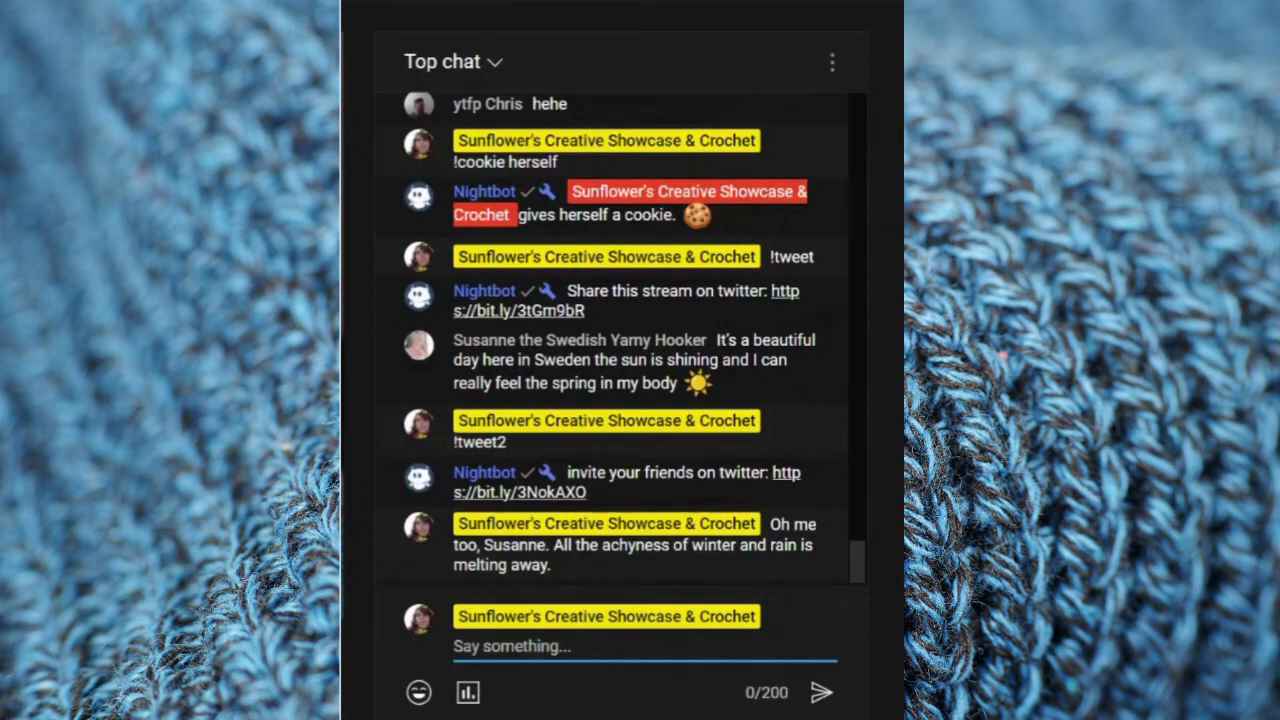
{"action": "left_click", "coordinate": [780, 475]}
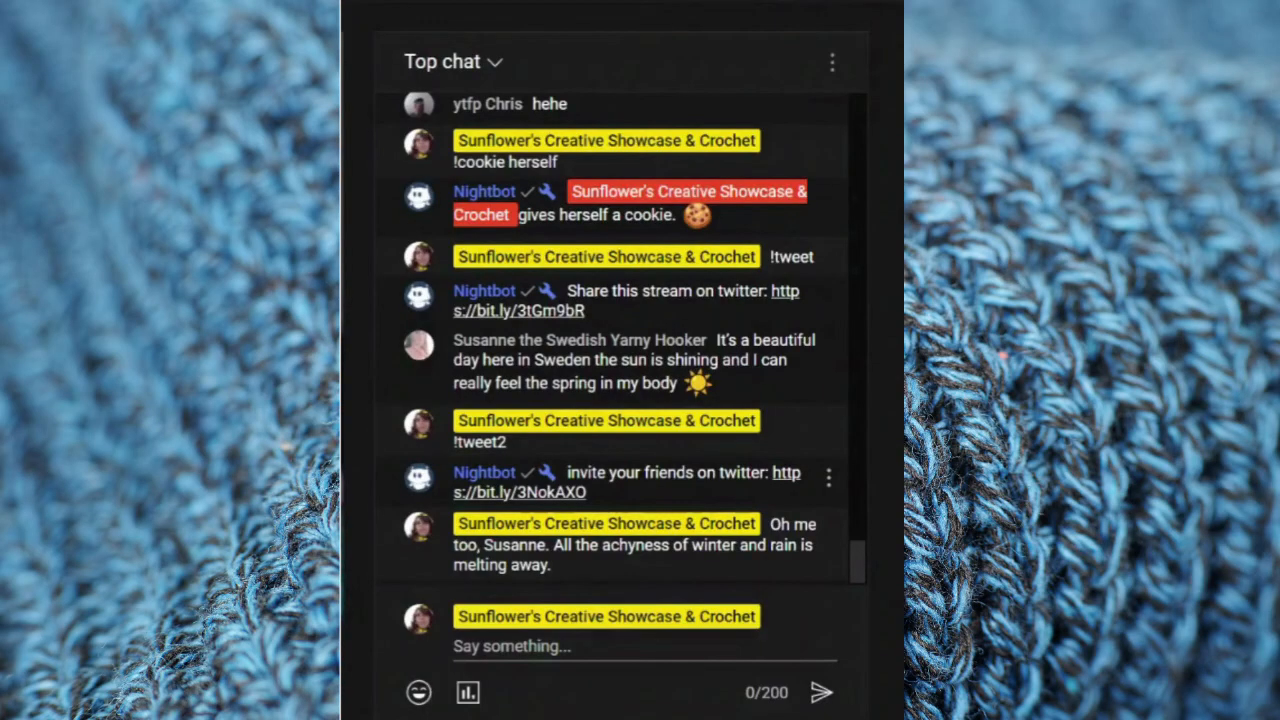
Send !tweet3 in the live chat and open the Twitter share link in Nightbot's reply.
{"action": "left_click", "coordinate": [512, 646]}
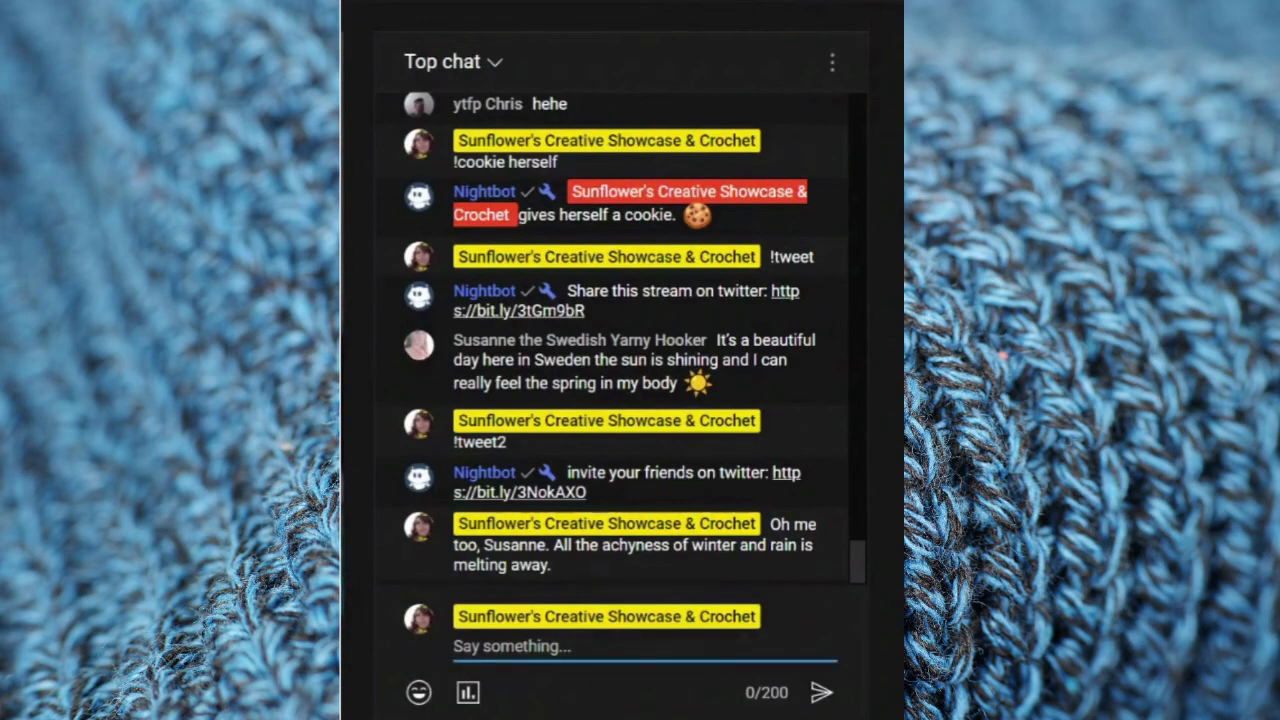
{"action": "type", "text": "!"}
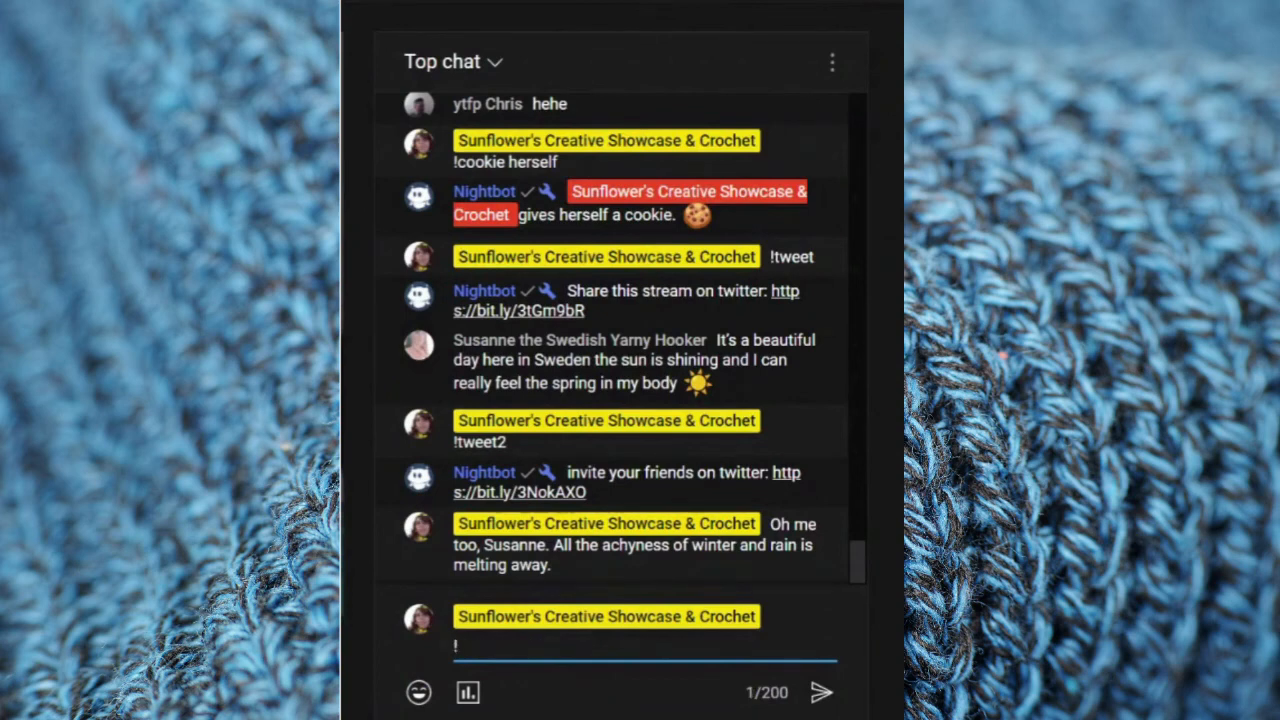
{"action": "type", "text": "tweet3"}
{"action": "key", "text": "Return"}
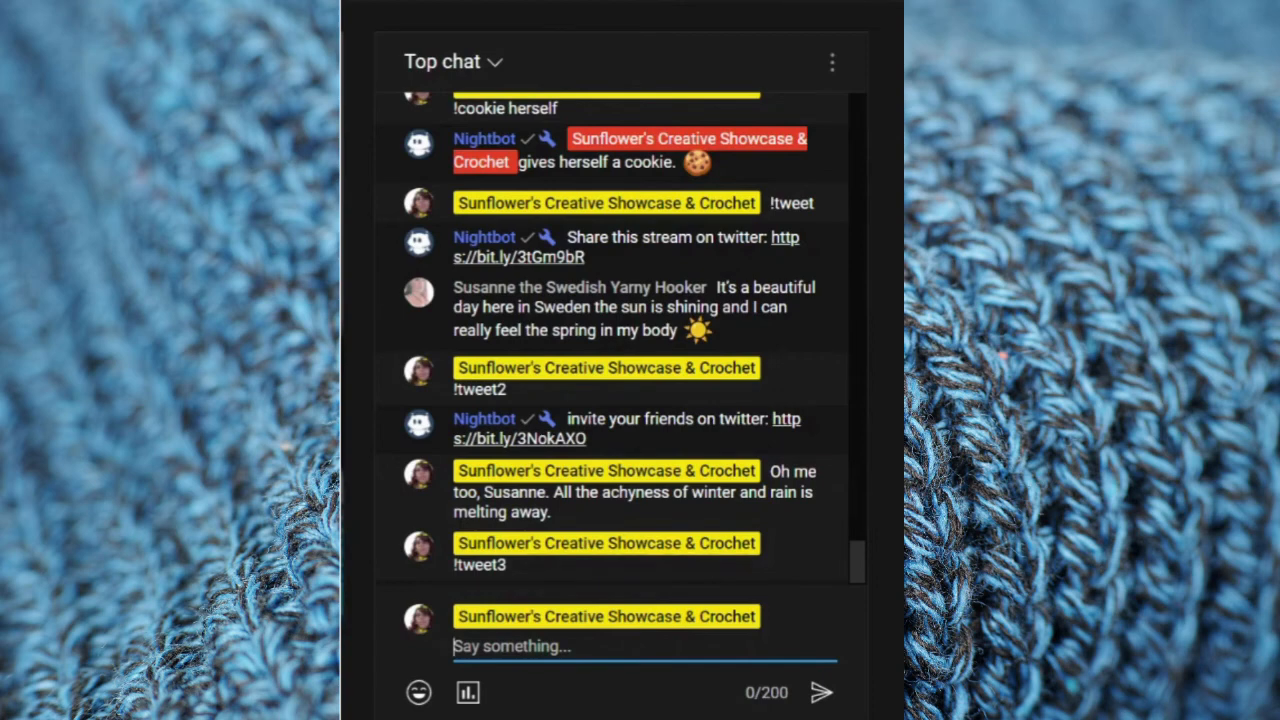
{"action": "left_click", "coordinate": [561, 565]}
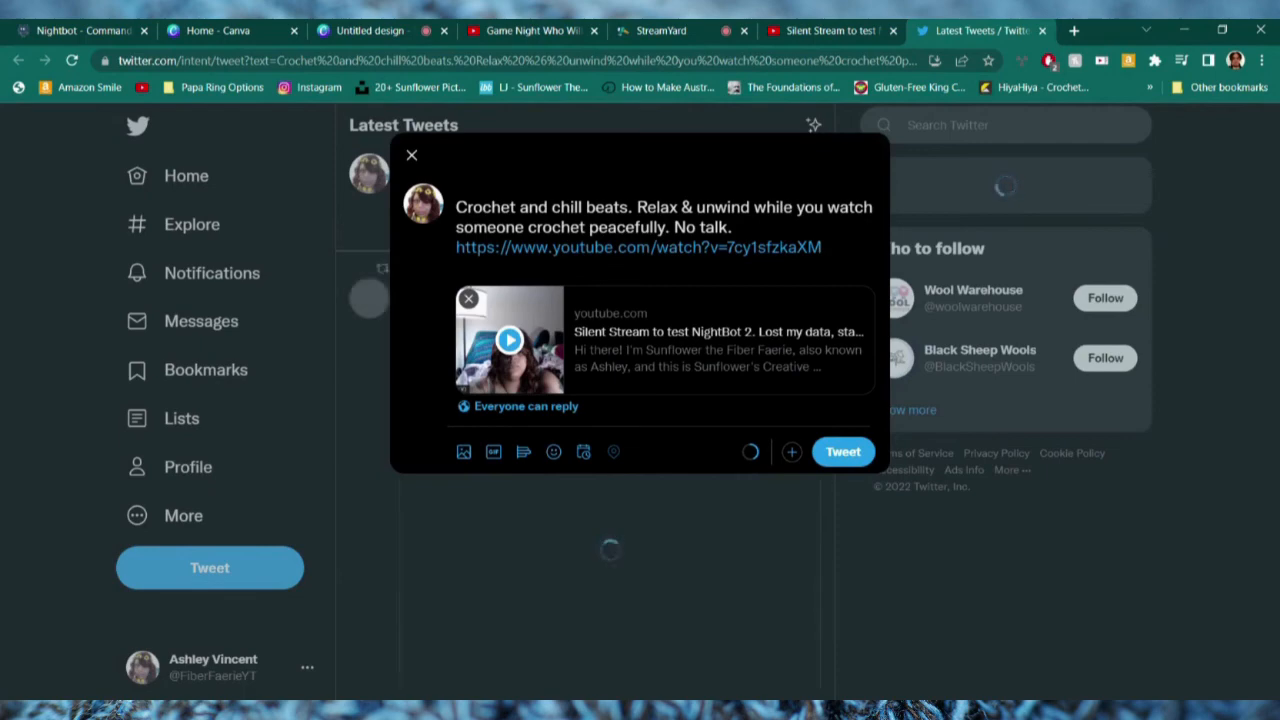
Post the prefilled "Crochet and chill beats" tweet and open its YouTube stream preview on the Twitter profile.
{"action": "left_click", "coordinate": [365, 180]}
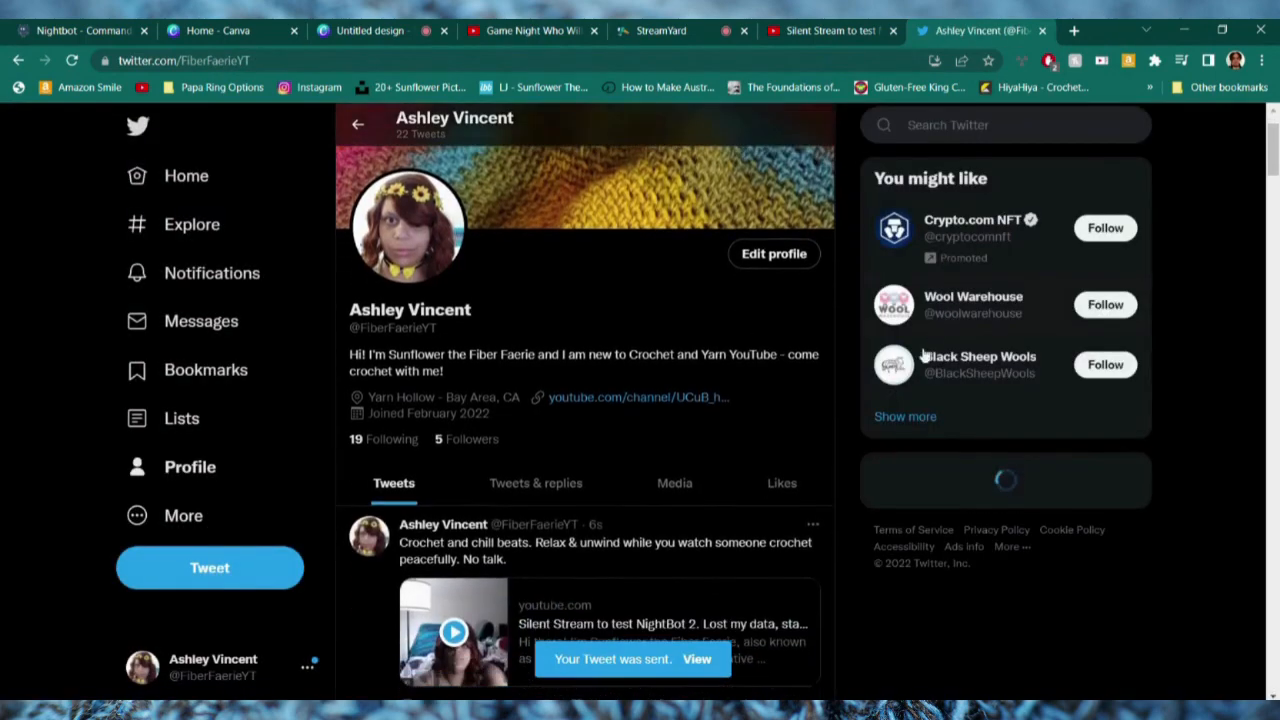
{"action": "scroll", "coordinate": [925, 355], "scroll_direction": "down", "scroll_amount": 3}
{"action": "scroll", "coordinate": [887, 393], "scroll_direction": "down", "scroll_amount": 1}
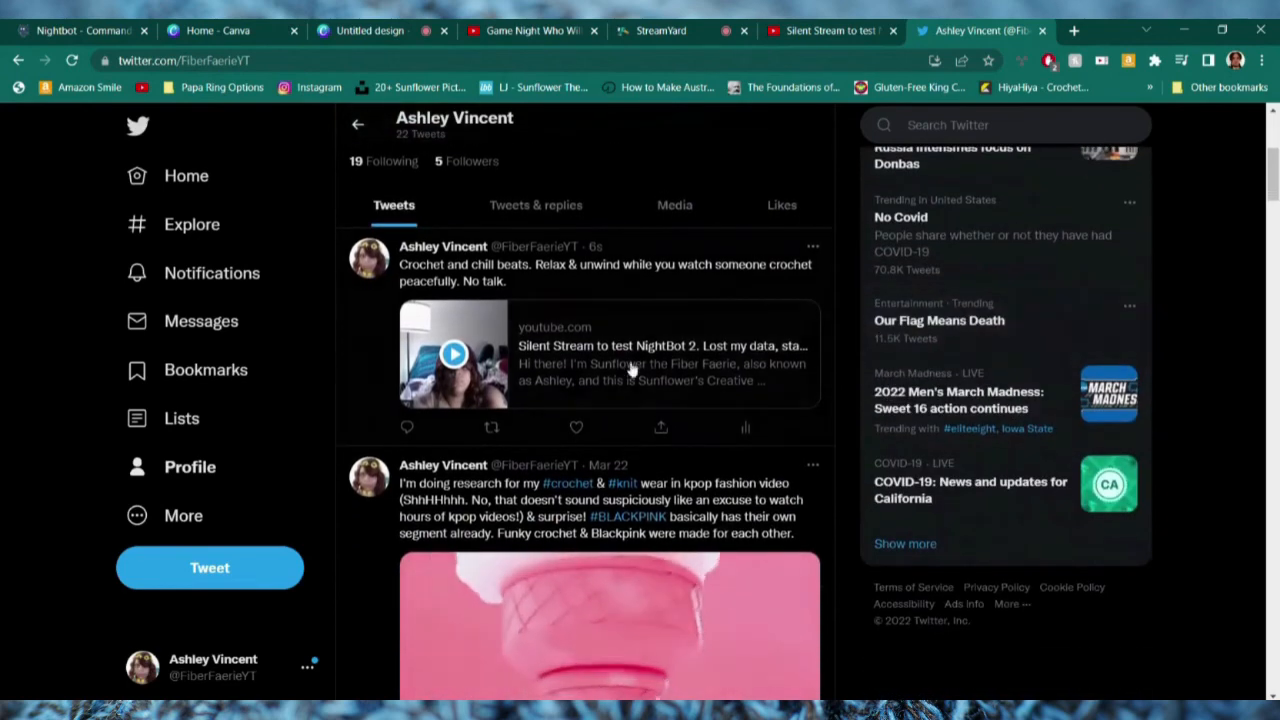
{"action": "left_click", "coordinate": [628, 320]}
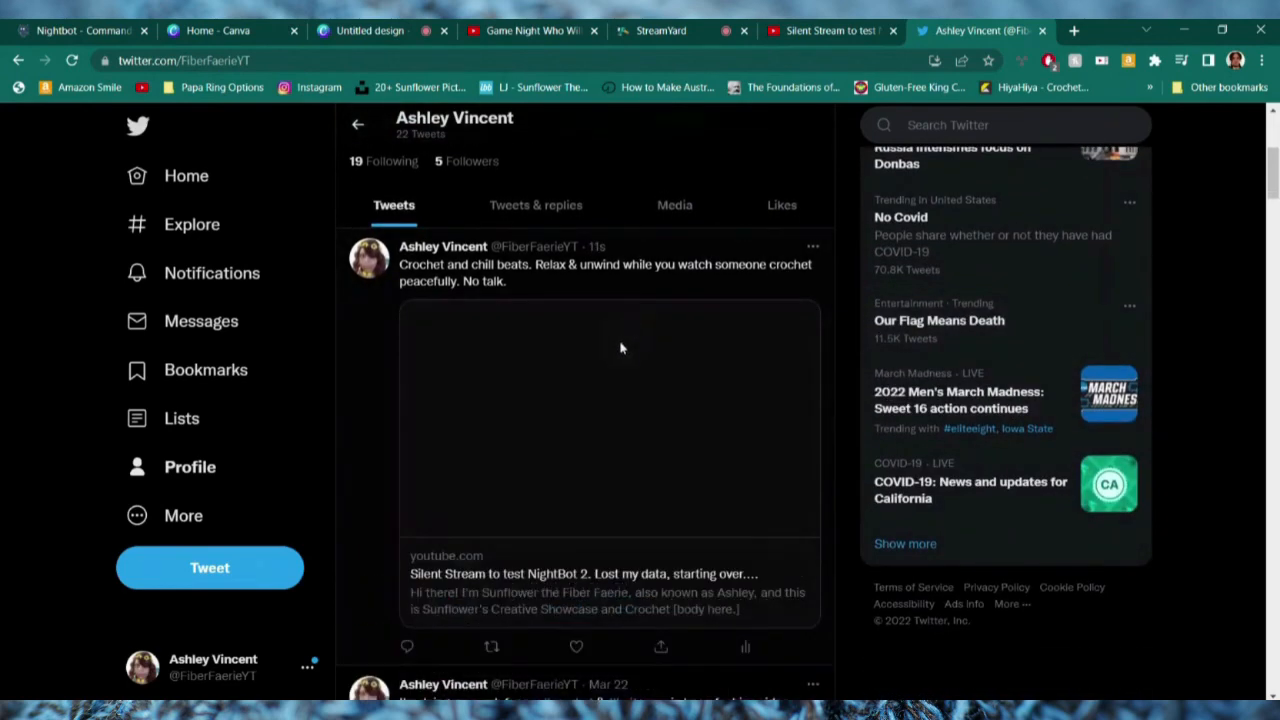